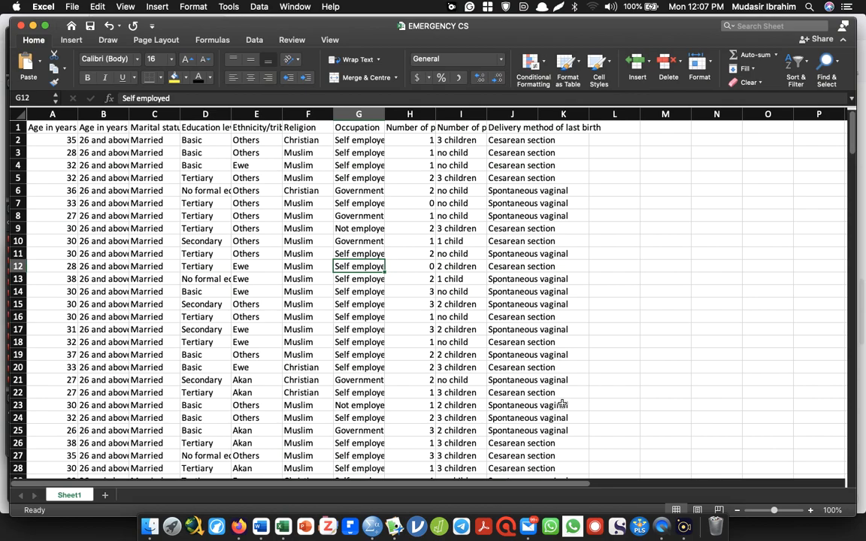
# - Switch to SPSS Statistics, check its version information, and close the About window
pyautogui.click(372, 523)
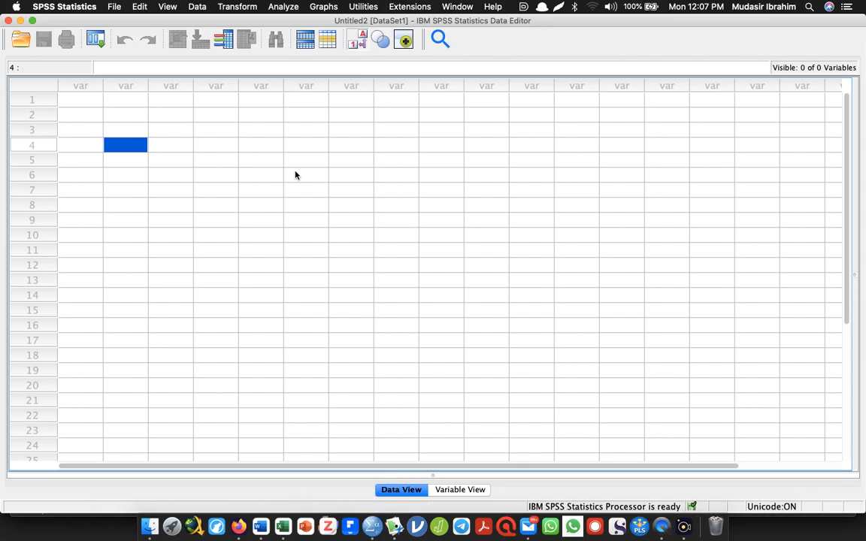
pyautogui.click(55, 7)
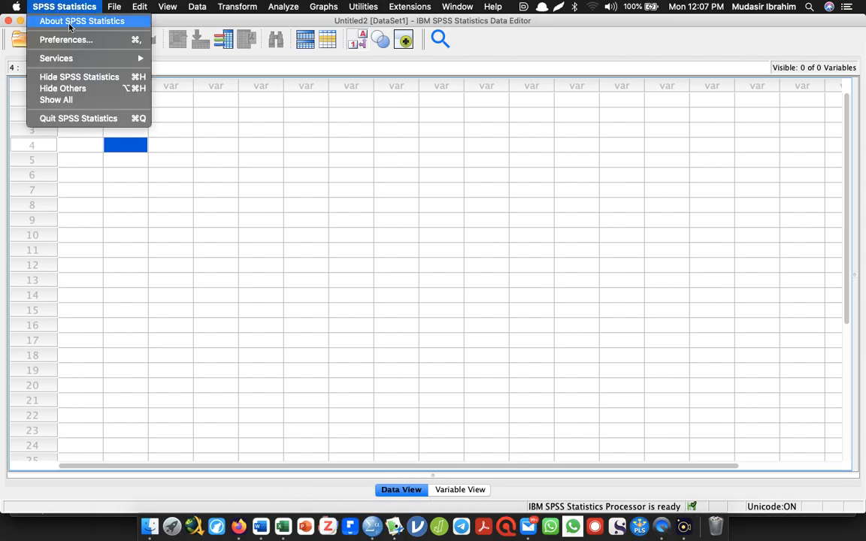
pyautogui.click(63, 21)
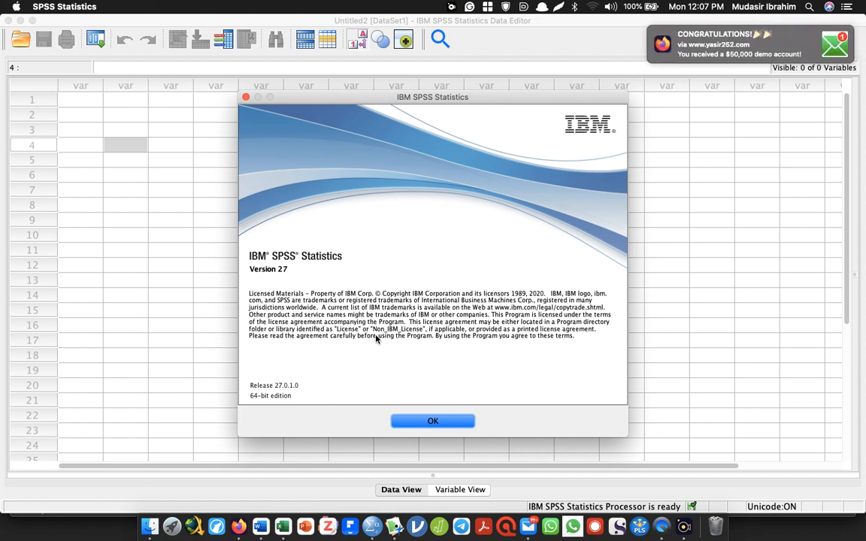
pyautogui.click(421, 425)
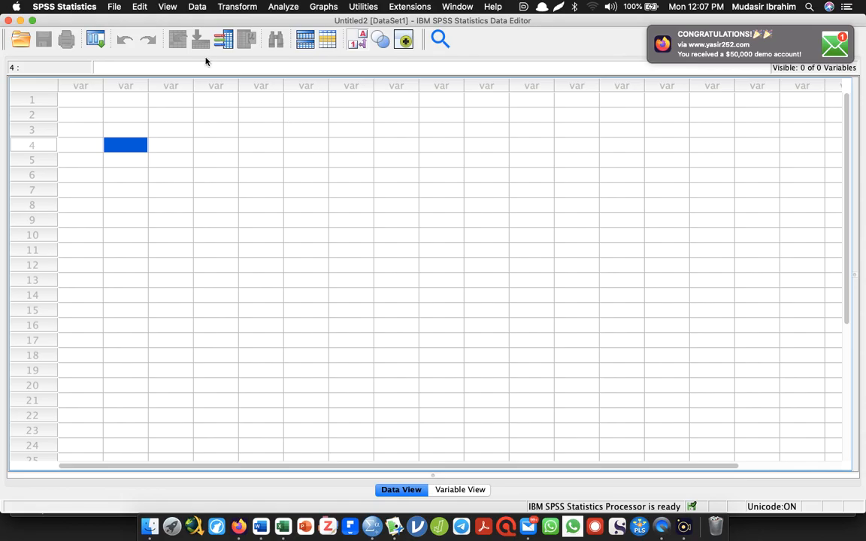
pyautogui.click(231, 6)
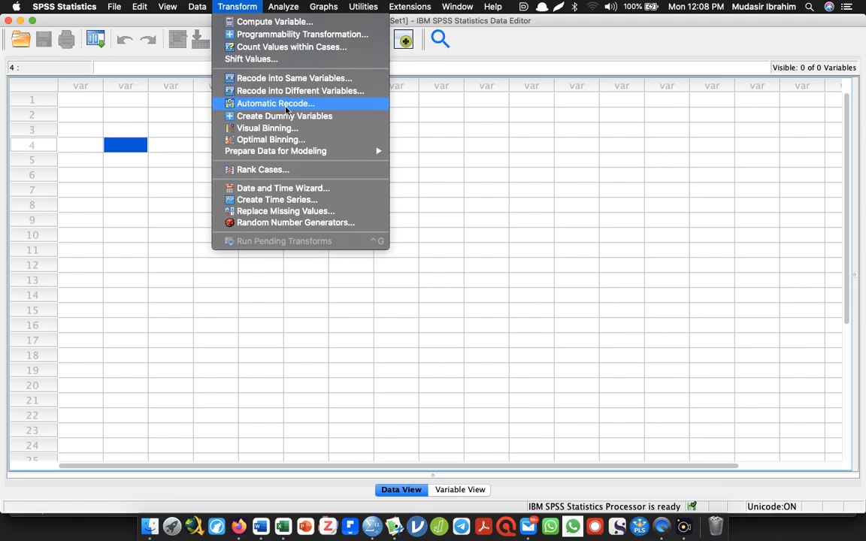
pyautogui.click(420, 209)
# - Return to the EMERGENCY CS workbook and examine its header row, the extent of the data, and columns A to J
pyautogui.click(20, 20)
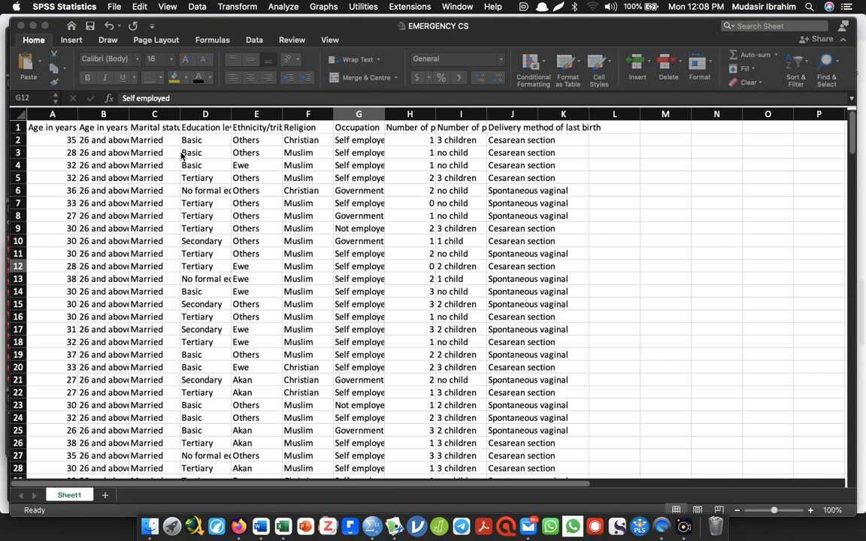
pyautogui.moveTo(43, 125); pyautogui.dragTo(523, 128)
pyautogui.moveTo(852, 129); pyautogui.dragTo(741, 466)
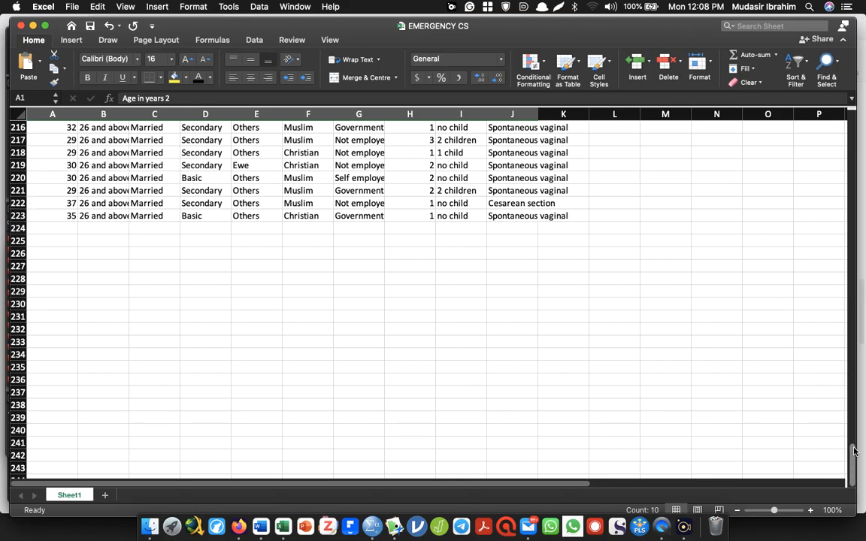
pyautogui.scroll(20, 467, 153)
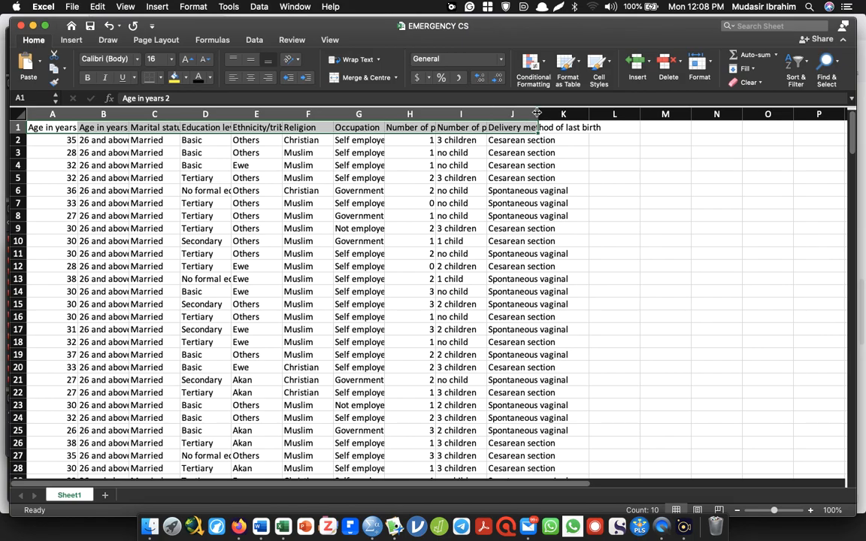
pyautogui.moveTo(490, 114); pyautogui.dragTo(29, 97)
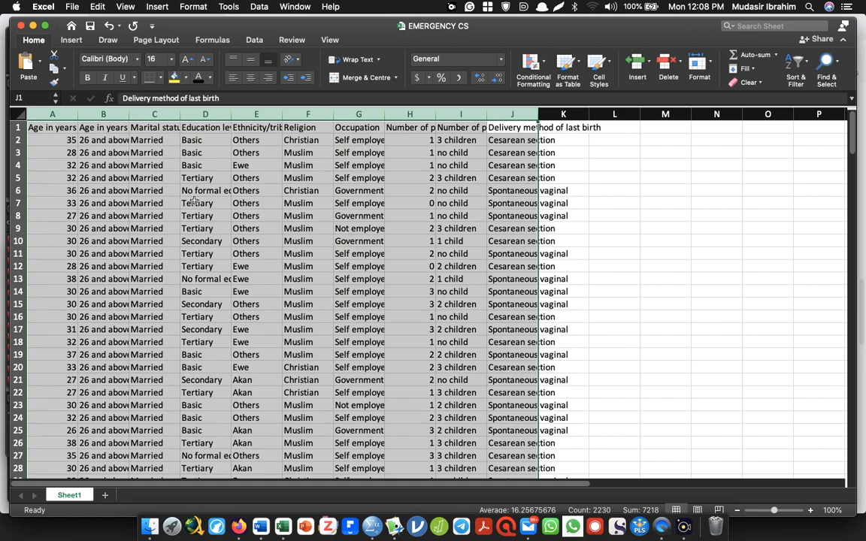
pyautogui.click(46, 128)
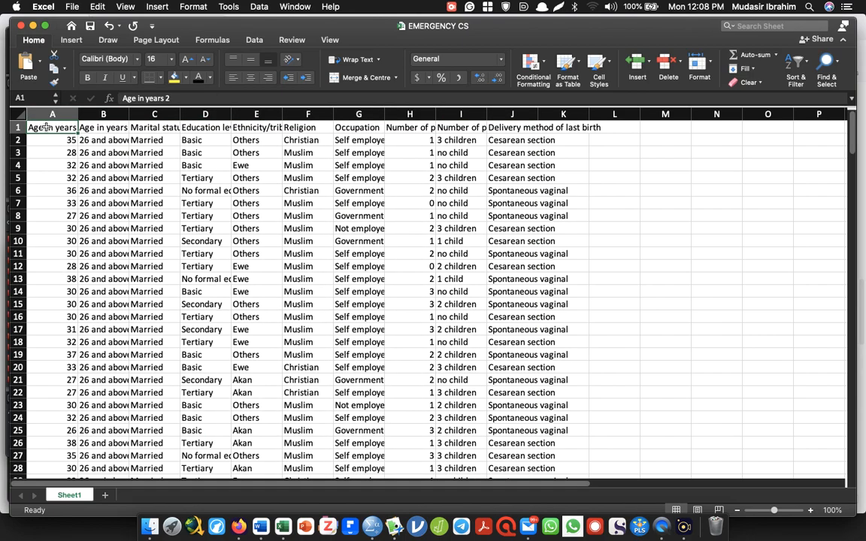
pyautogui.click(93, 125)
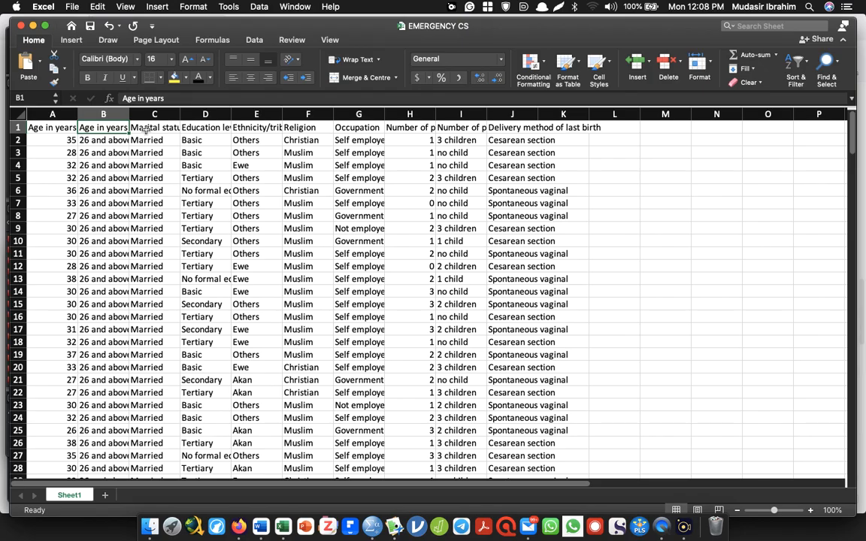
pyautogui.click(56, 124)
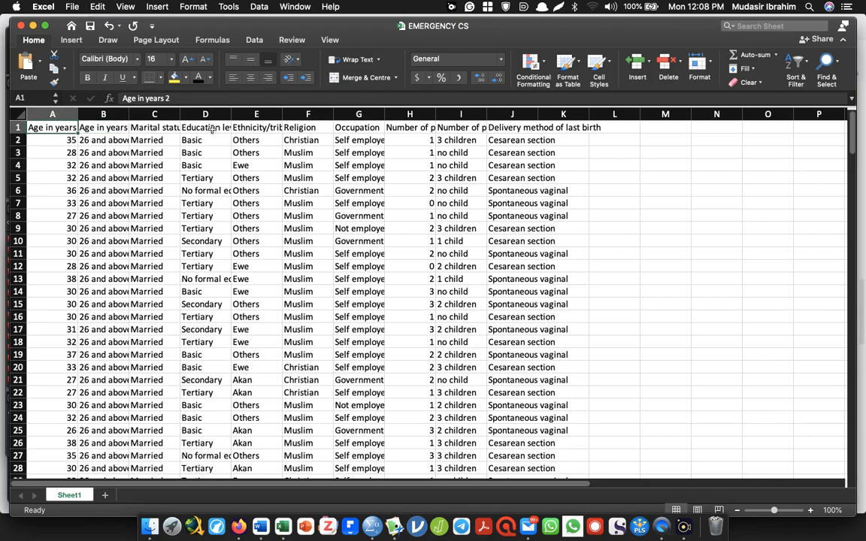
# - Minimize the Excel workbook and the EMERGENCY .jmp table, and switch back to the empty SPSS Statistics Data Editor
pyautogui.click(21, 25)
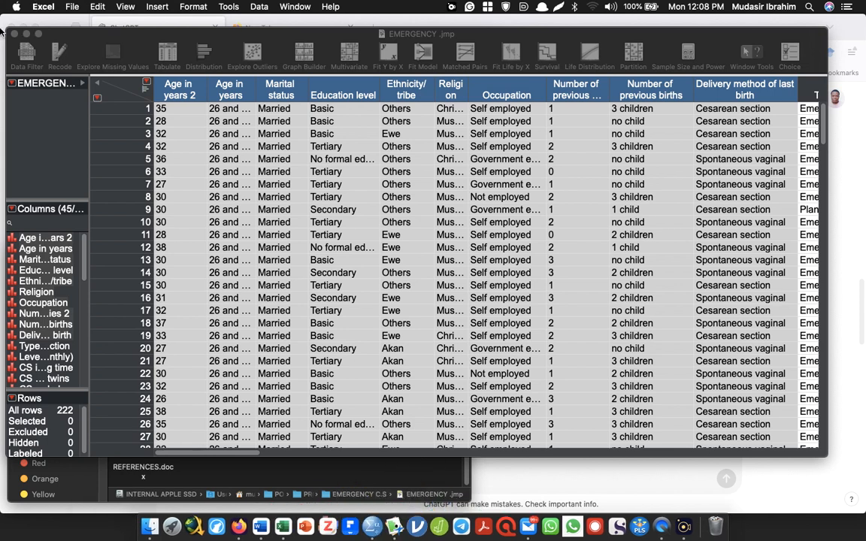
pyautogui.click(15, 34)
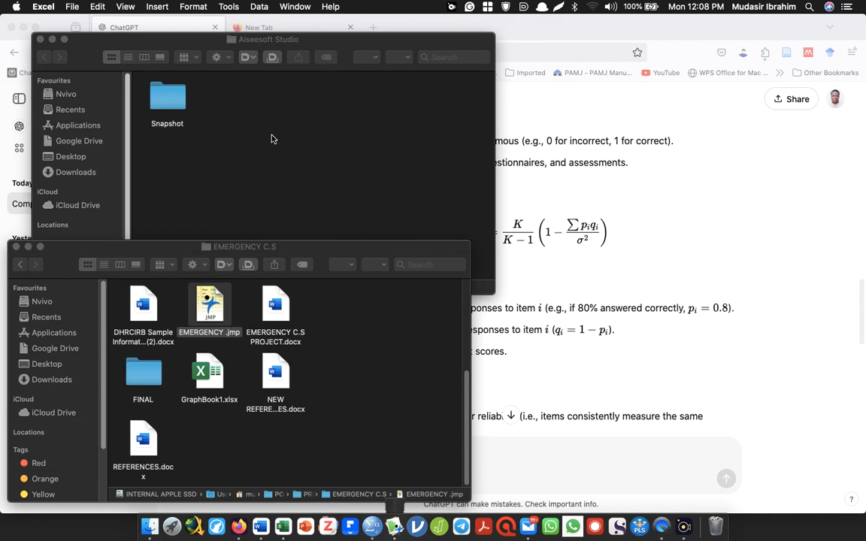
pyautogui.hotkey('alt', 'Tab')
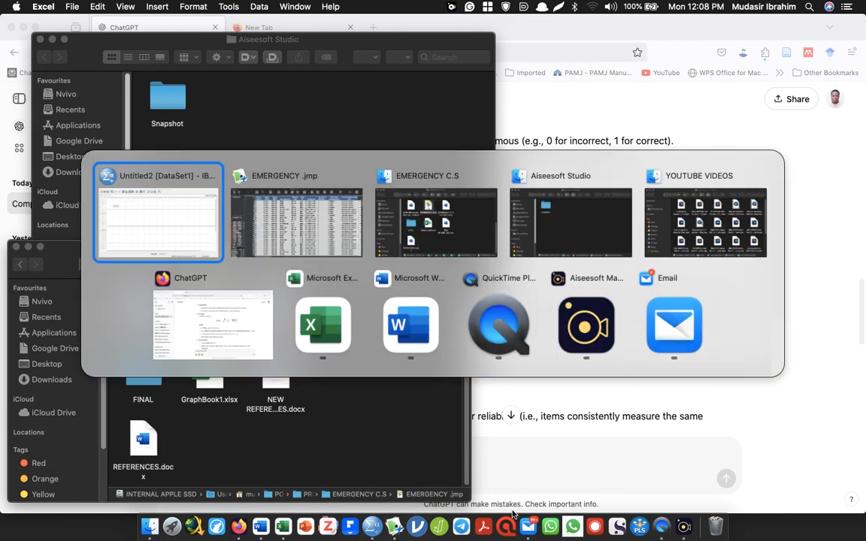
pyautogui.hotkey('alt', 'Tab')
pyautogui.hotkey('alt', 'shift', 'Tab')
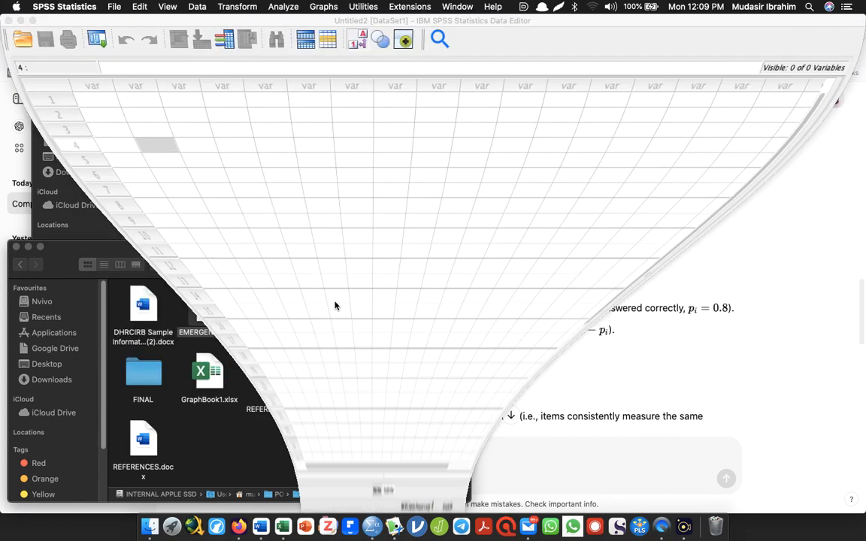
# - Start an Excel data import and open EMERGENCY CS.xlsx from the Desktop
pyautogui.click(111, 6)
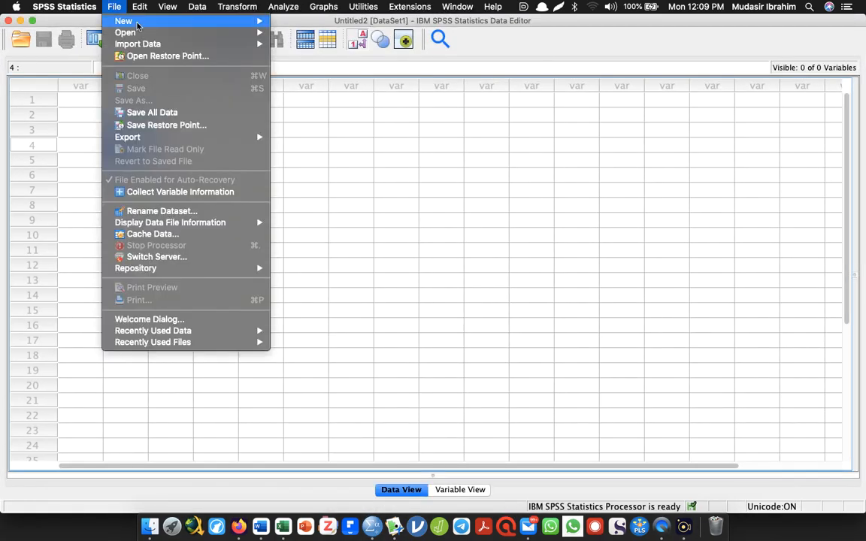
pyautogui.moveTo(168, 46)
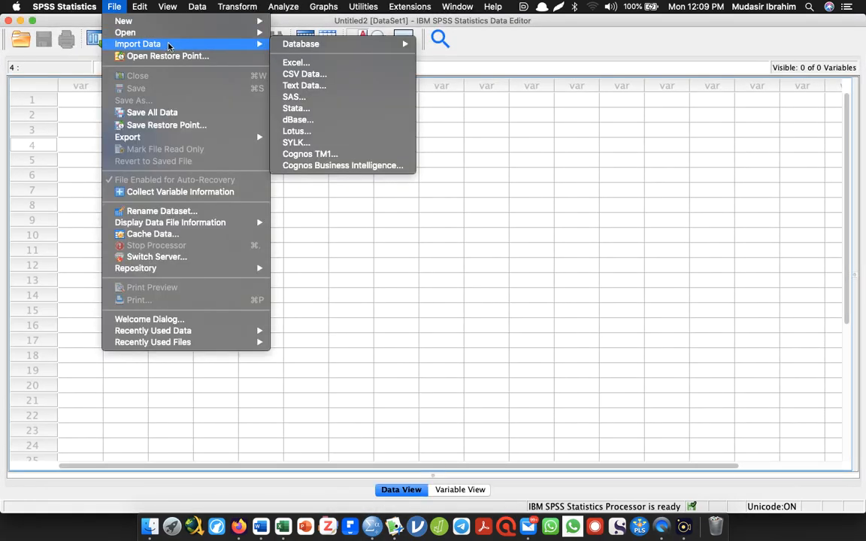
pyautogui.click(331, 64)
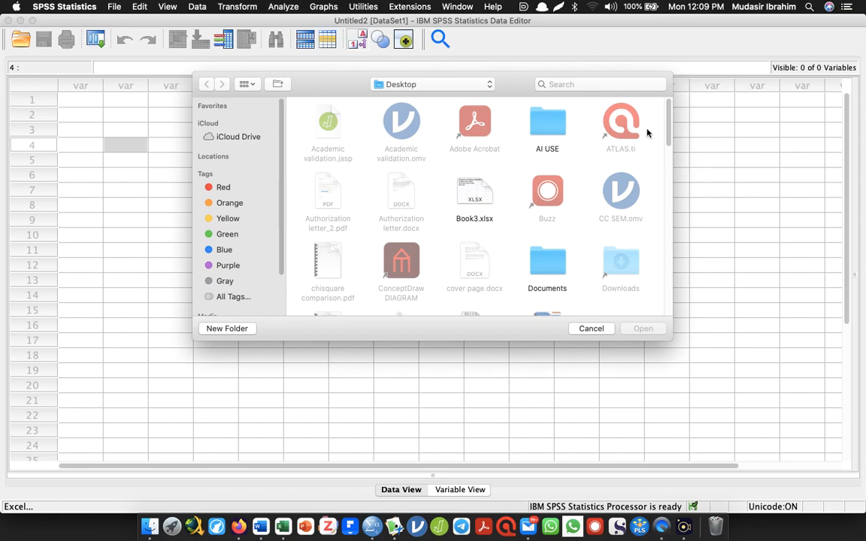
pyautogui.moveTo(667, 124)
pyautogui.mouseDown()
pyautogui.moveTo(669, 194)
pyautogui.moveTo(660, 124)
pyautogui.mouseUp()
pyautogui.click(553, 119)
pyautogui.write('em')
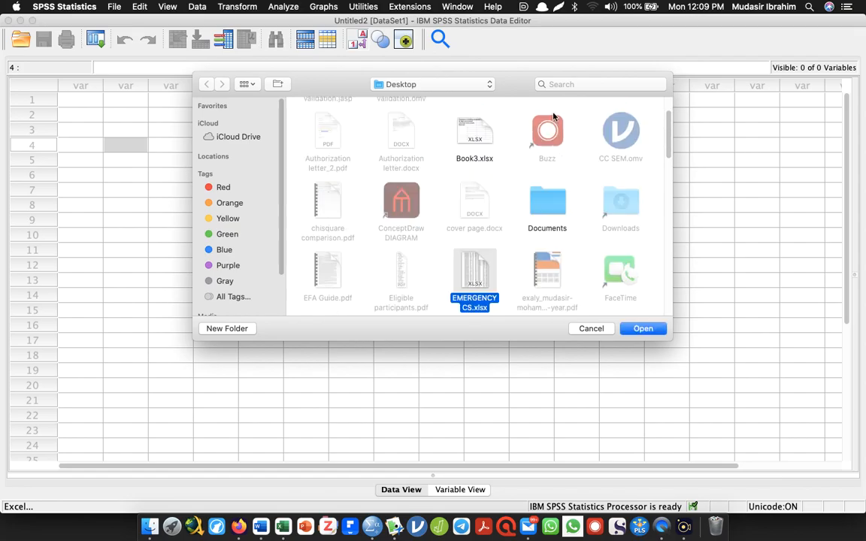
pyautogui.click(624, 331)
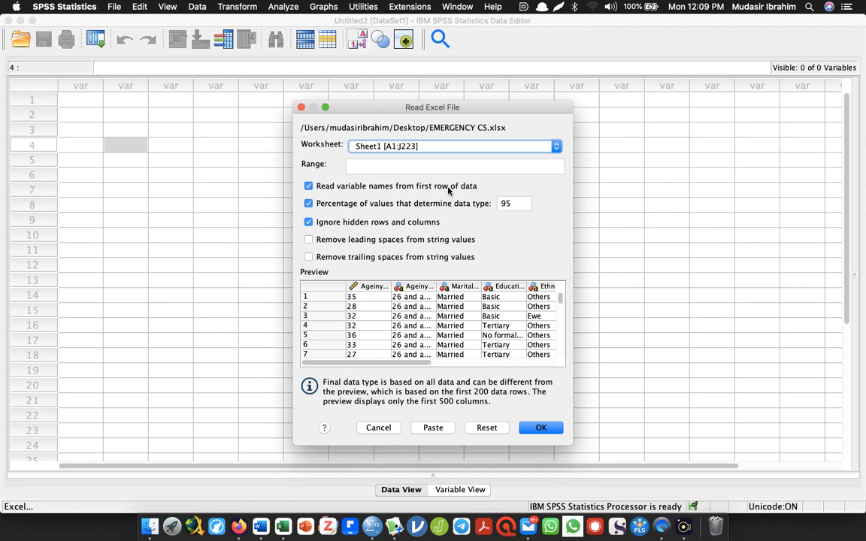
# - Preview Sheet1 without header names, then import it with variable names read from the first row of data
pyautogui.click(308, 187)
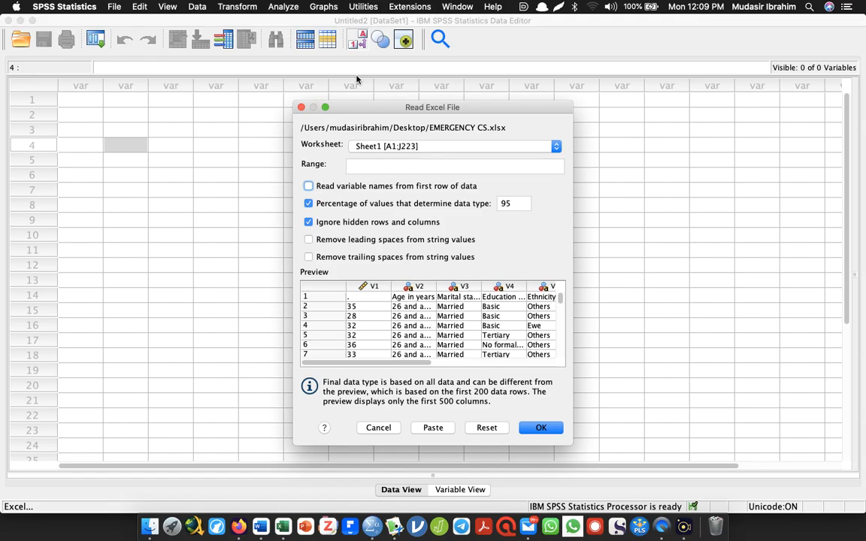
pyautogui.click(325, 108)
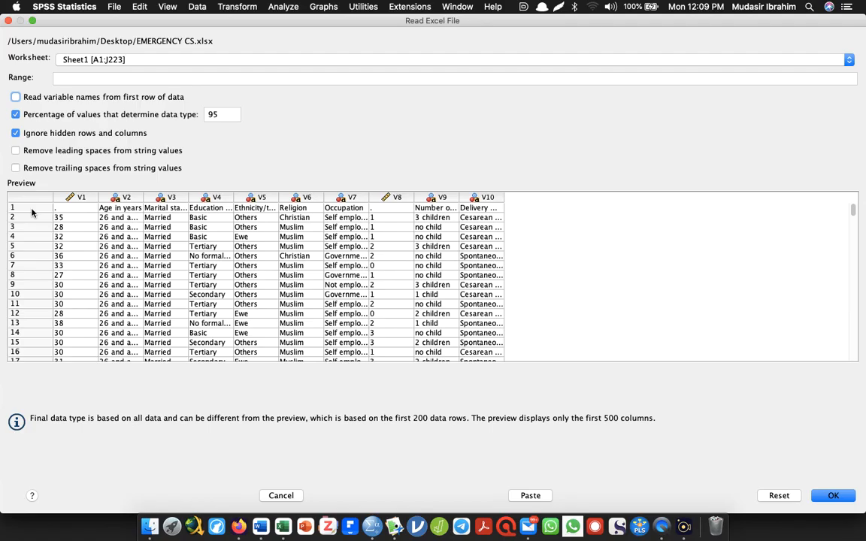
pyautogui.click(15, 98)
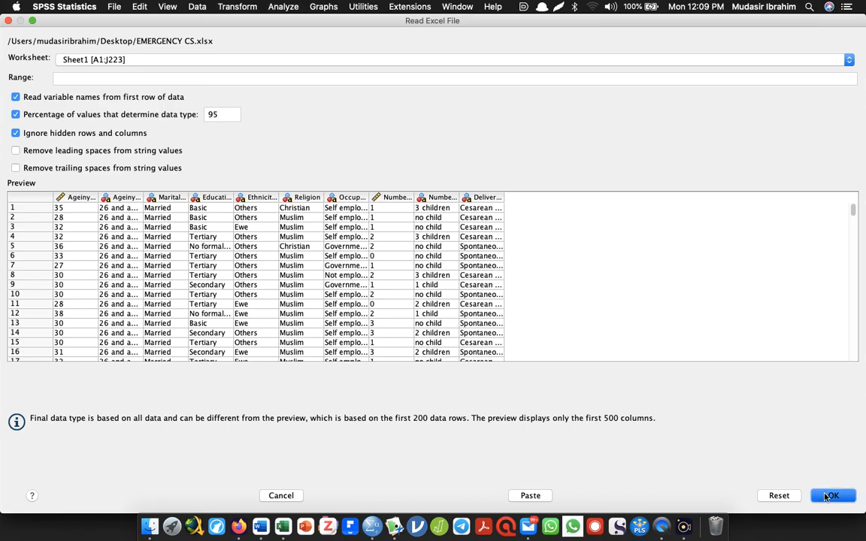
pyautogui.press('Return')
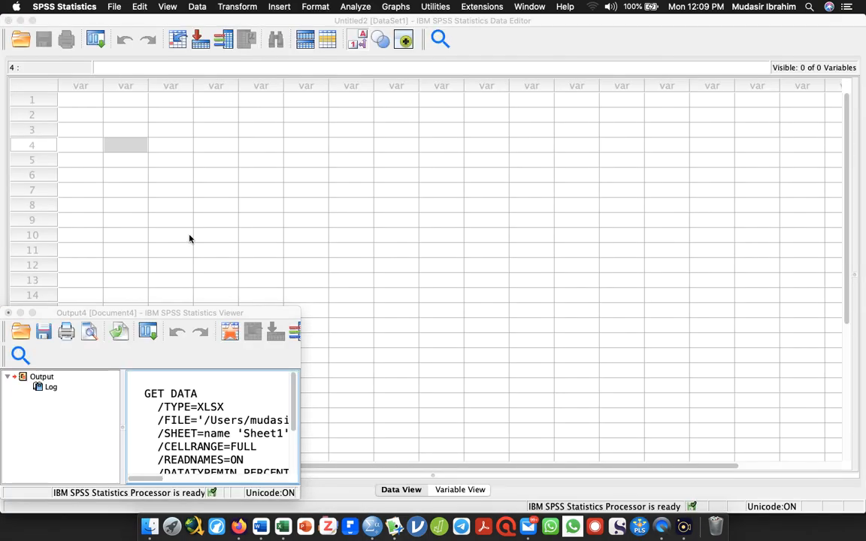
# - Bring up the Data Editor window holding the imported dataset and maximize it
pyautogui.hotkey('alt', 'Tab')
pyautogui.hotkey('alt', 'shift', 'Tab')
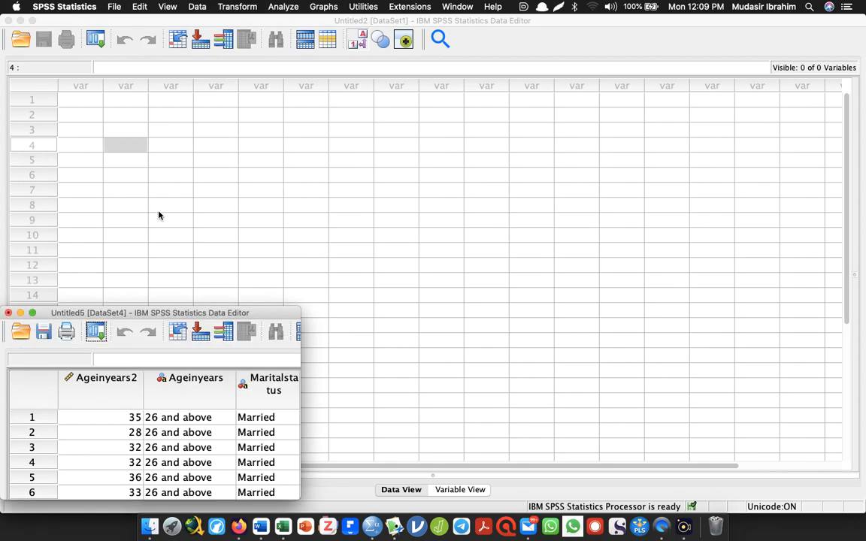
pyautogui.doubleClick(75, 313)
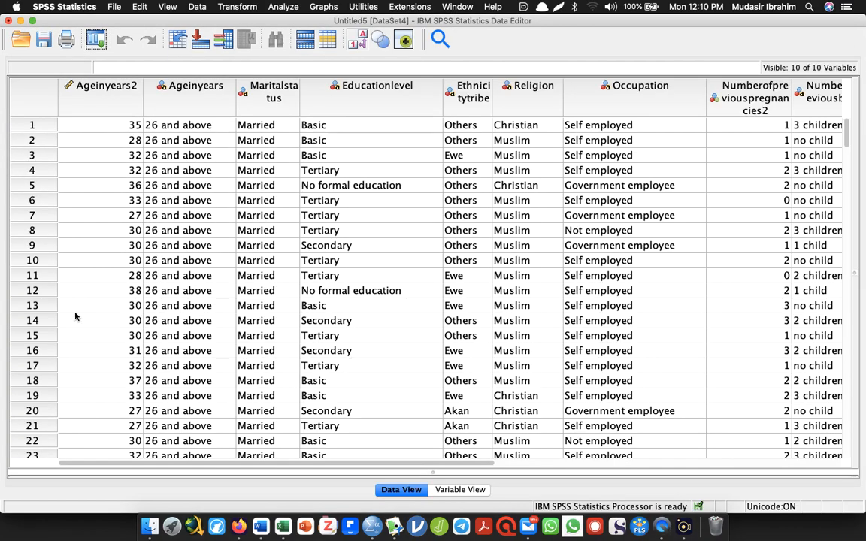
# - Inspect the imported Ageinyears and Maritalstatus columns and the variable definitions in Variable View
pyautogui.click(158, 95)
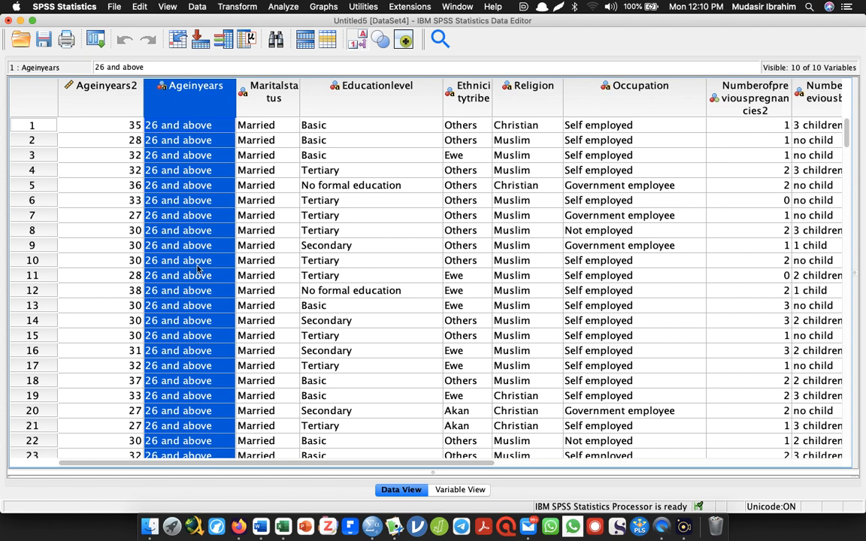
pyautogui.click(456, 490)
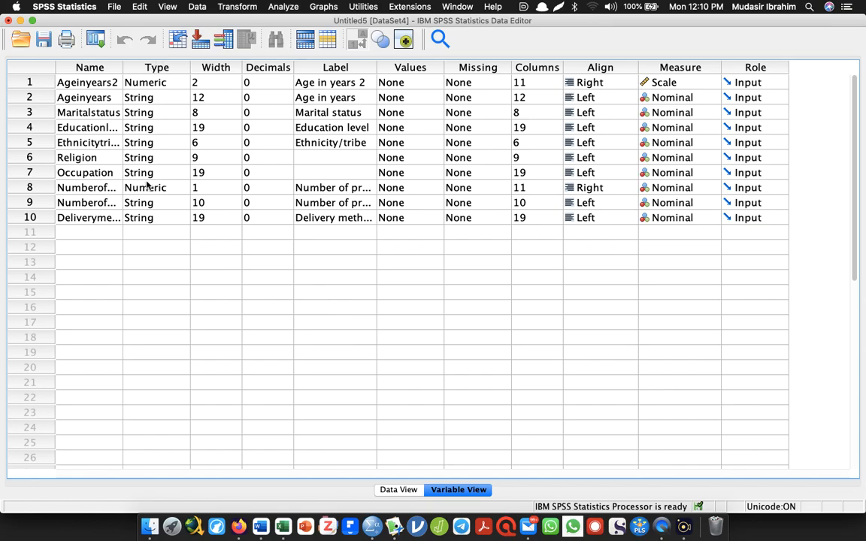
pyautogui.doubleClick(15, 94)
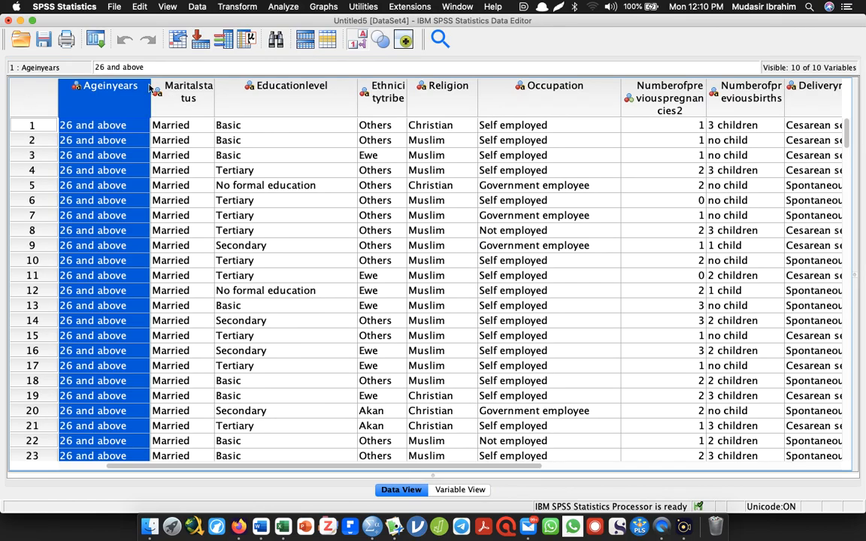
pyautogui.click(162, 91)
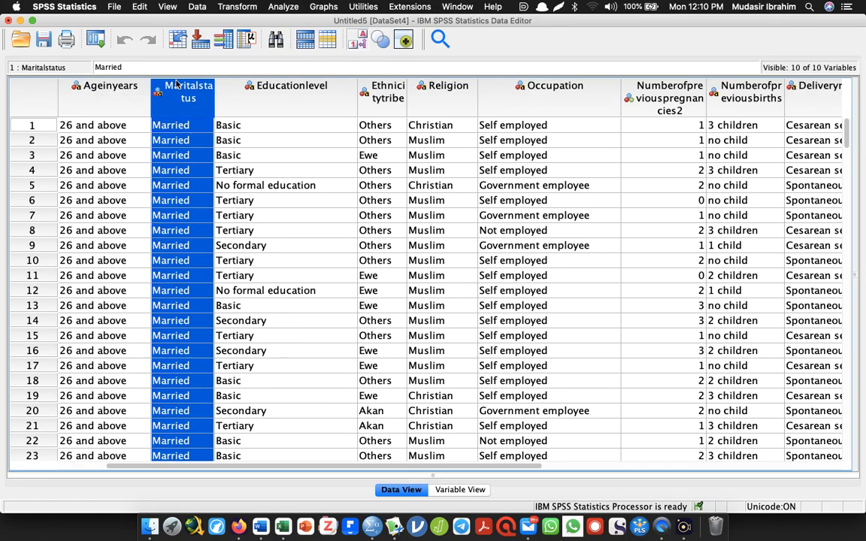
# - Run a frequency analysis on Age in years 2 with a frequency table and a bar chart
pyautogui.click(224, 4)
pyautogui.moveTo(169, 6)
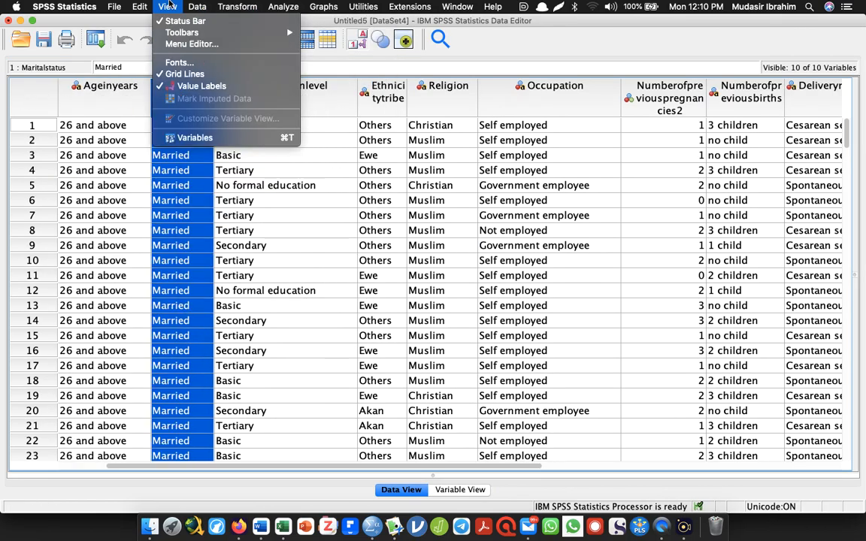
pyautogui.moveTo(284, 6)
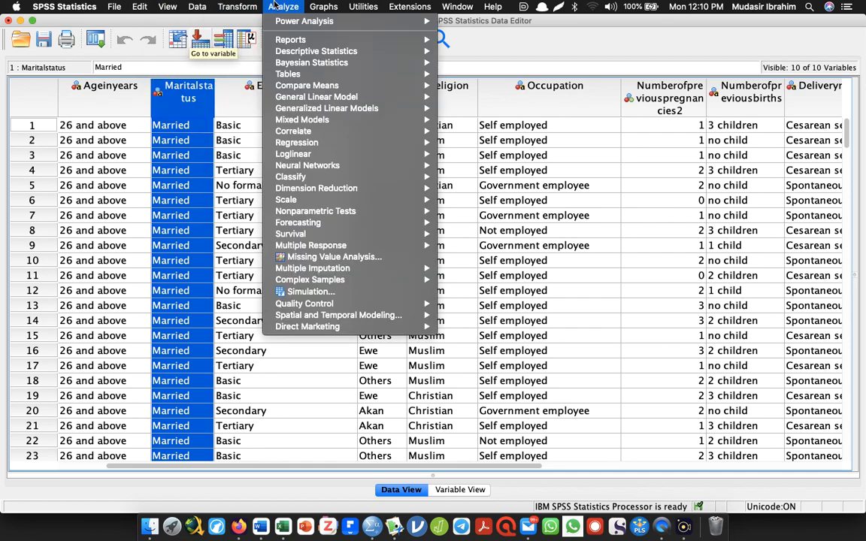
pyautogui.moveTo(319, 51)
pyautogui.click(484, 51)
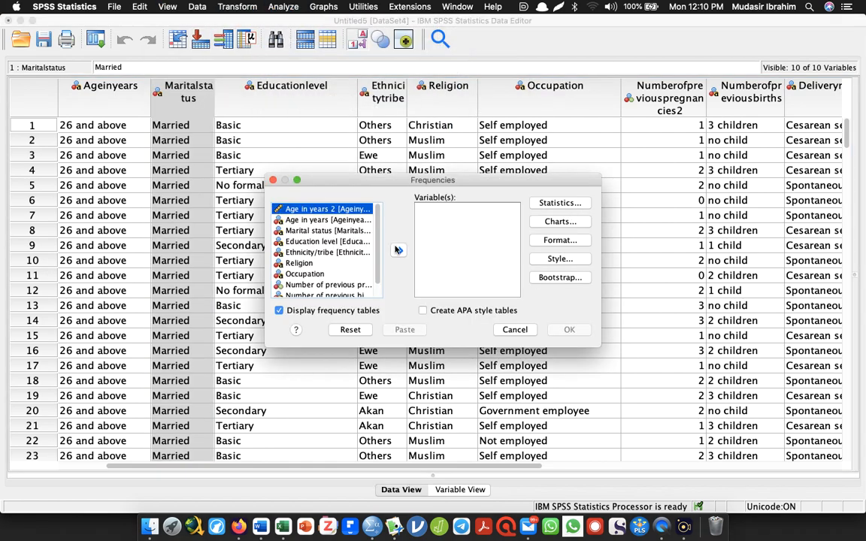
pyautogui.click(398, 251)
pyautogui.click(546, 223)
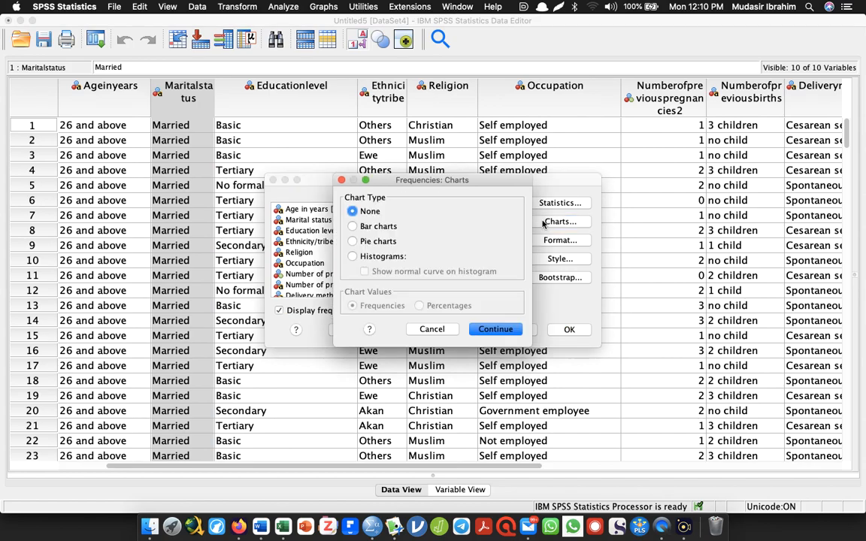
pyautogui.click(352, 225)
pyautogui.click(495, 329)
pyautogui.click(565, 330)
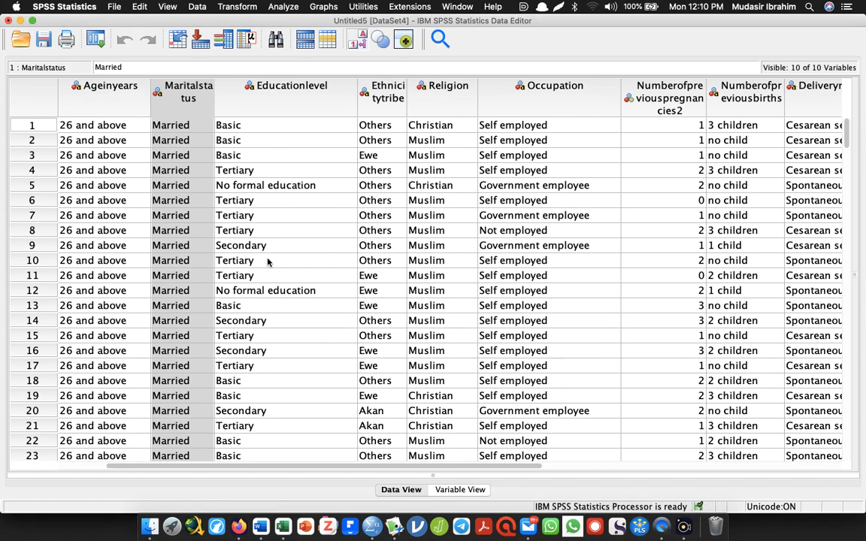
# - Enlarge the output window to examine the Age in years 2 frequency results, and minimize it again
pyautogui.hotkey('alt', 'Tab')
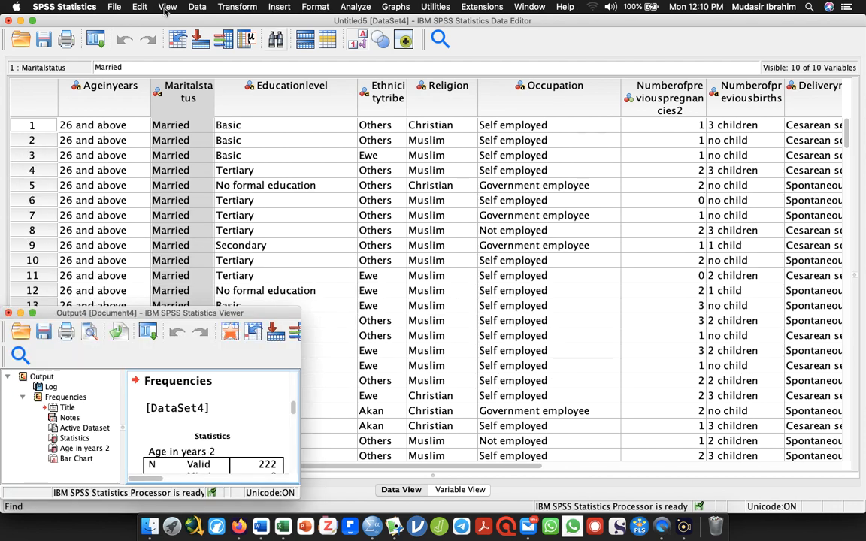
pyautogui.click(33, 313)
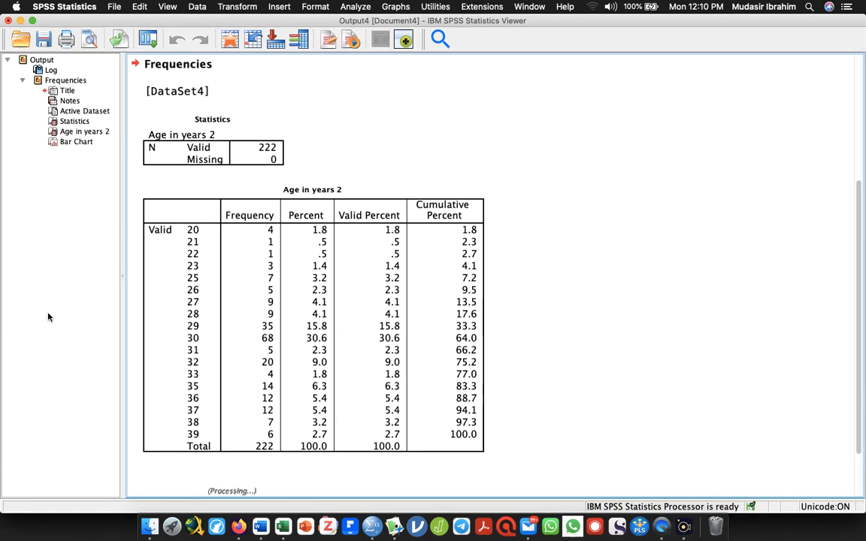
pyautogui.click(21, 21)
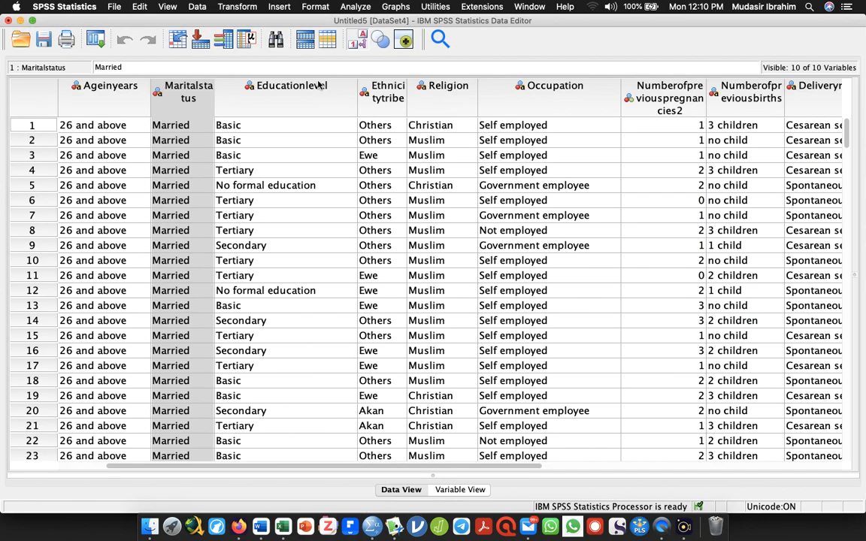
# - Inspect the Educationlevel and Ageinyears2 columns in the dataset
pyautogui.click(277, 88)
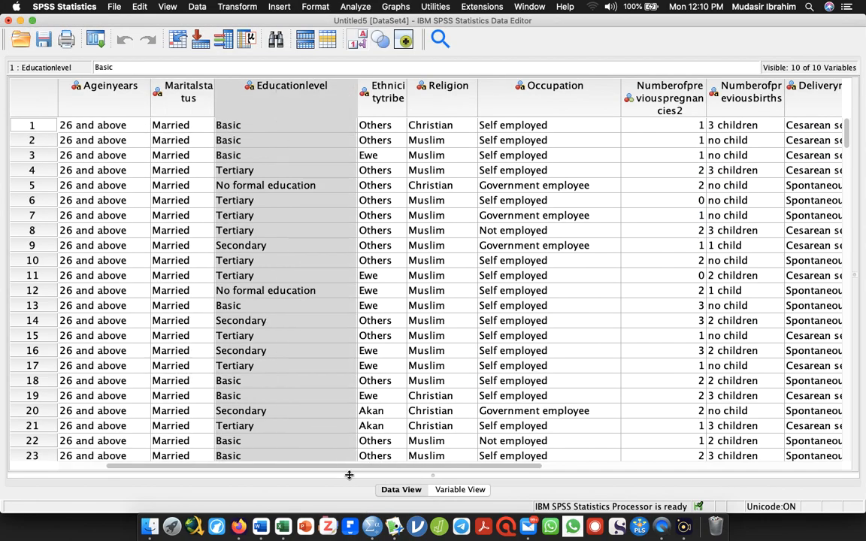
pyautogui.moveTo(372, 468); pyautogui.dragTo(206, 410)
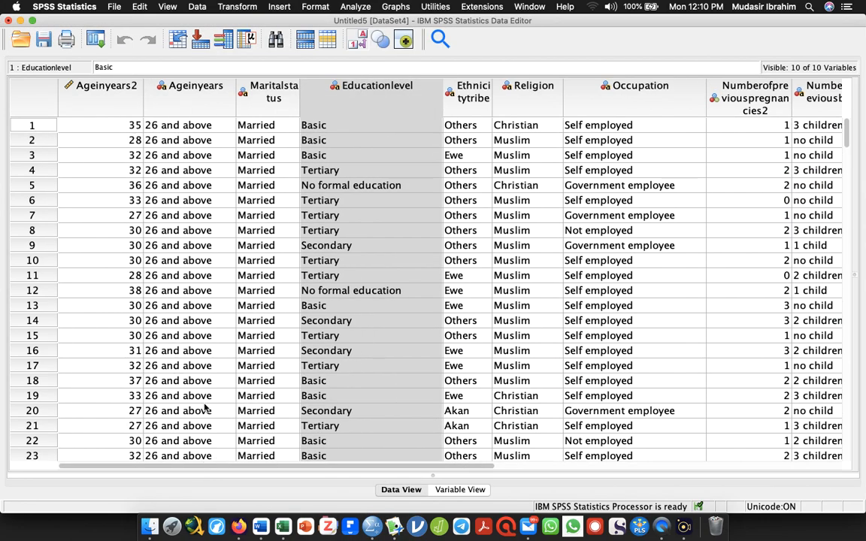
pyautogui.click(92, 84)
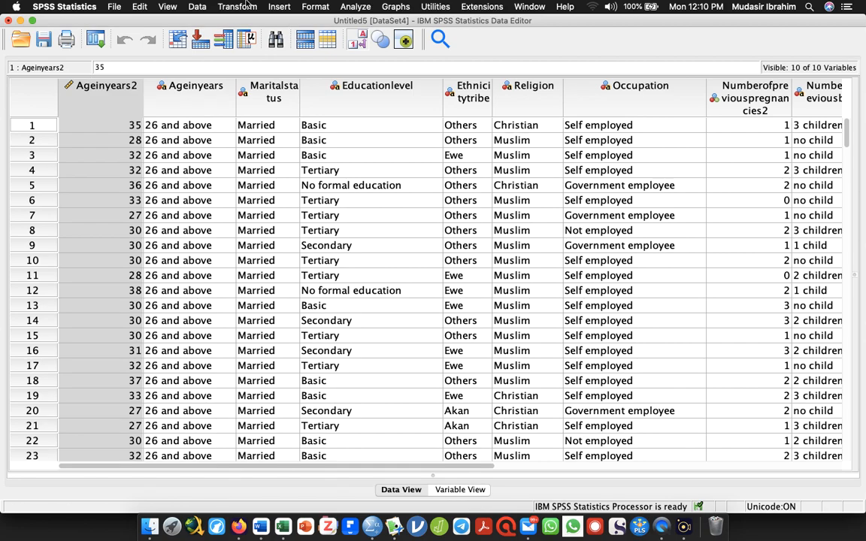
# - Try to set up a One-Way ANOVA with Age in years 2 as the dependent variable
pyautogui.click(351, 7)
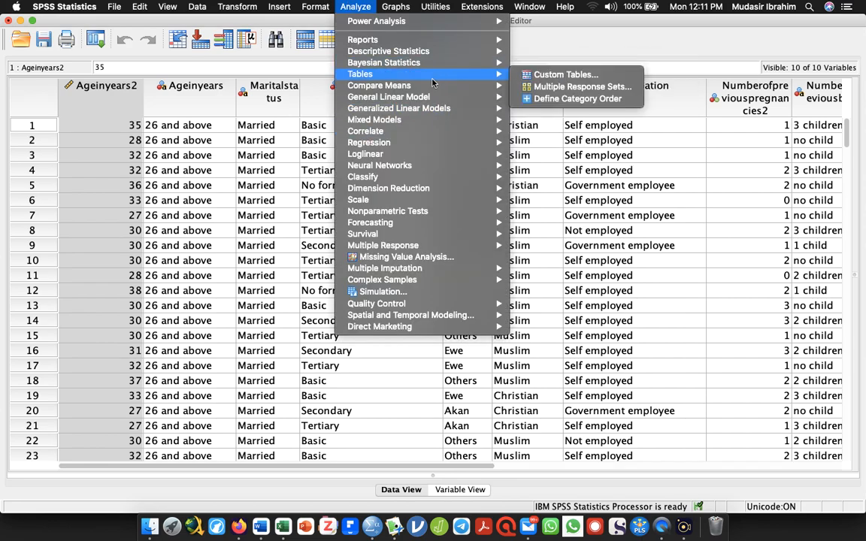
pyautogui.moveTo(451, 85)
pyautogui.click(559, 149)
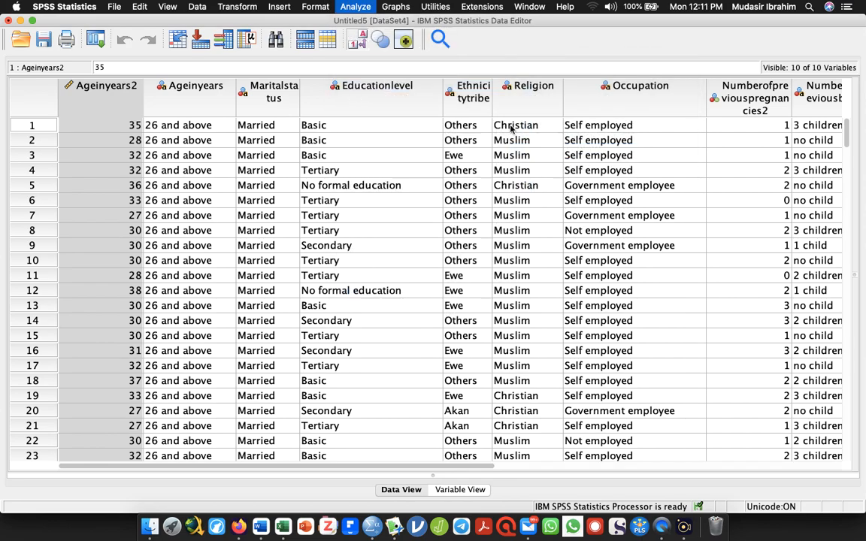
pyautogui.click(395, 197)
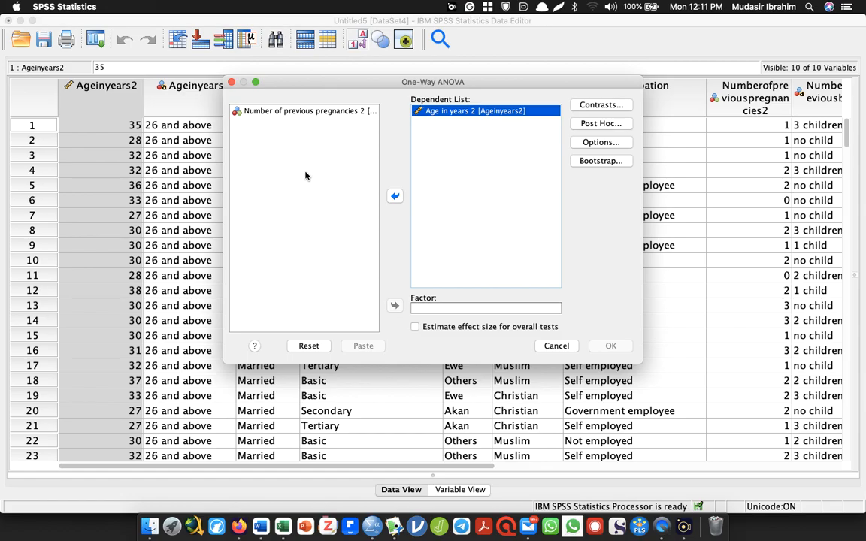
pyautogui.click(284, 134)
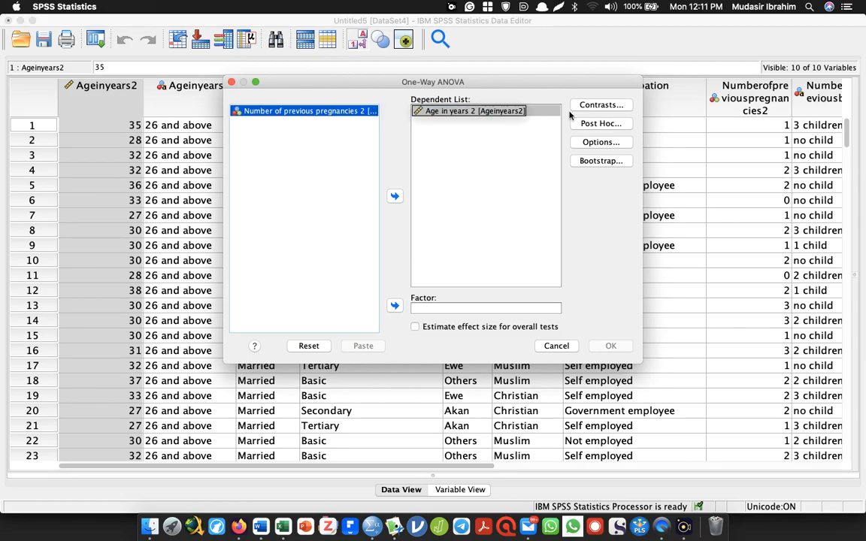
# - Check the definition and data column of Numberofpreviouspregnancies2, and dismiss the One-Way ANOVA setup
pyautogui.press('Escape')
pyautogui.click(709, 135)
pyautogui.doubleClick(738, 85)
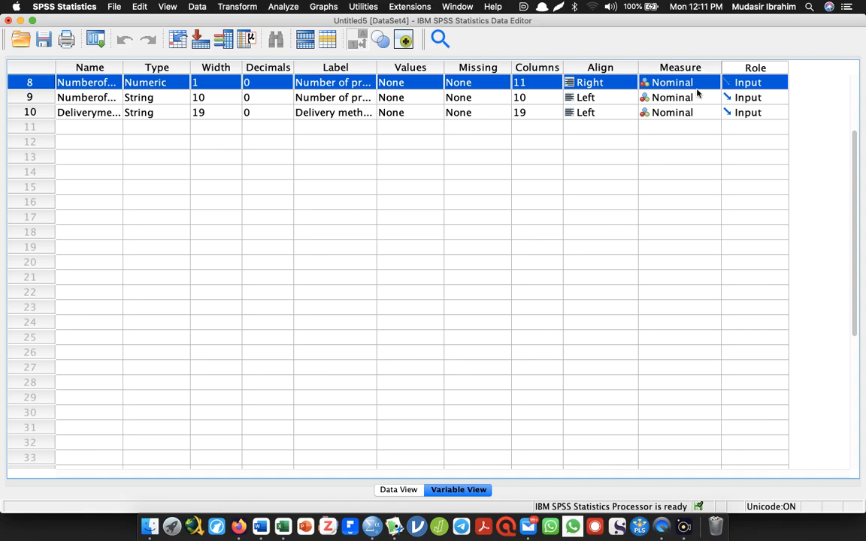
pyautogui.doubleClick(28, 81)
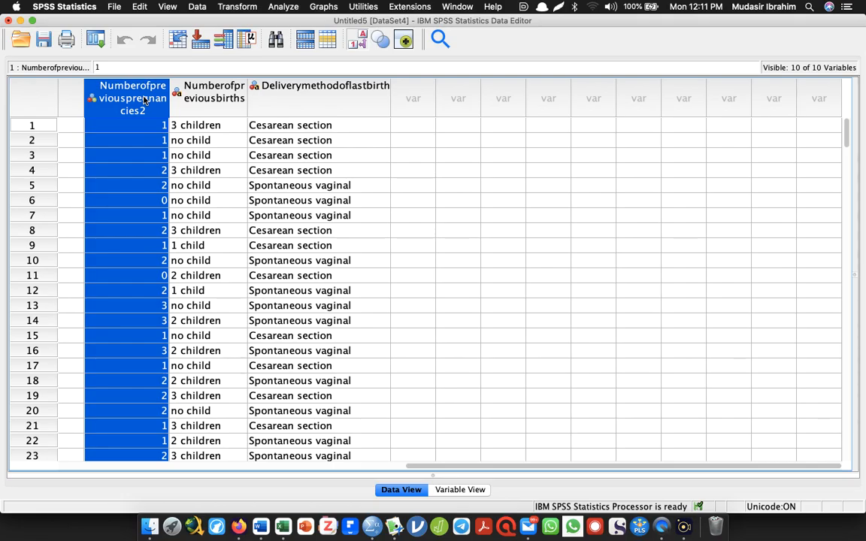
pyautogui.hotkey('alt', 'Tab')
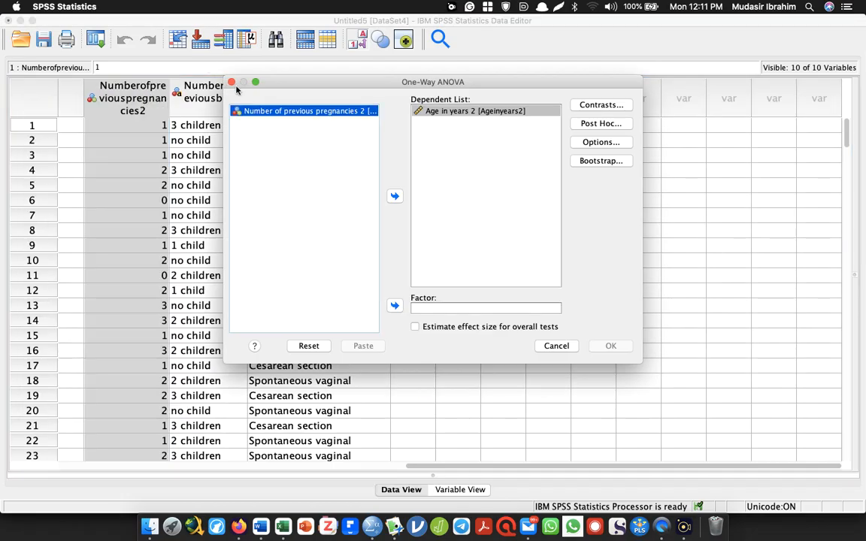
pyautogui.click(232, 82)
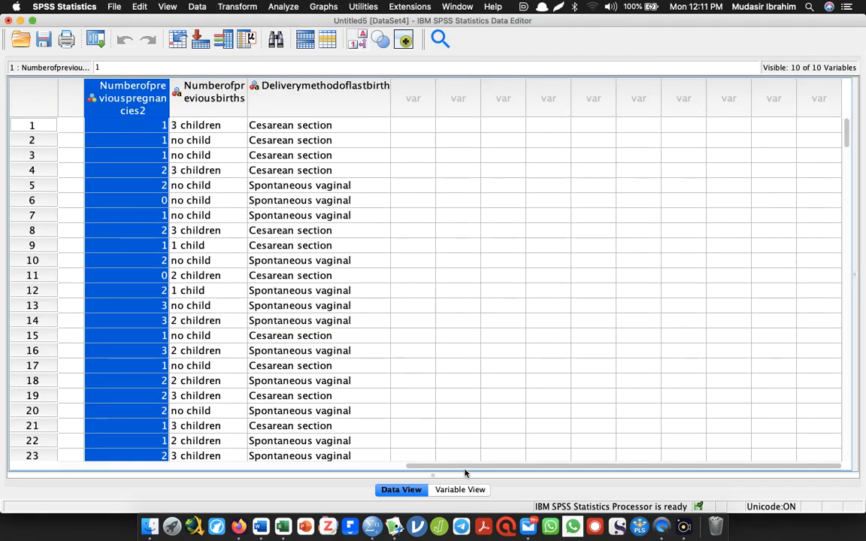
# - Set up an Automatic Recode containing every variable except Age in years 2 and Number of previous pregnancies 2
pyautogui.moveTo(464, 467); pyautogui.dragTo(57, 453)
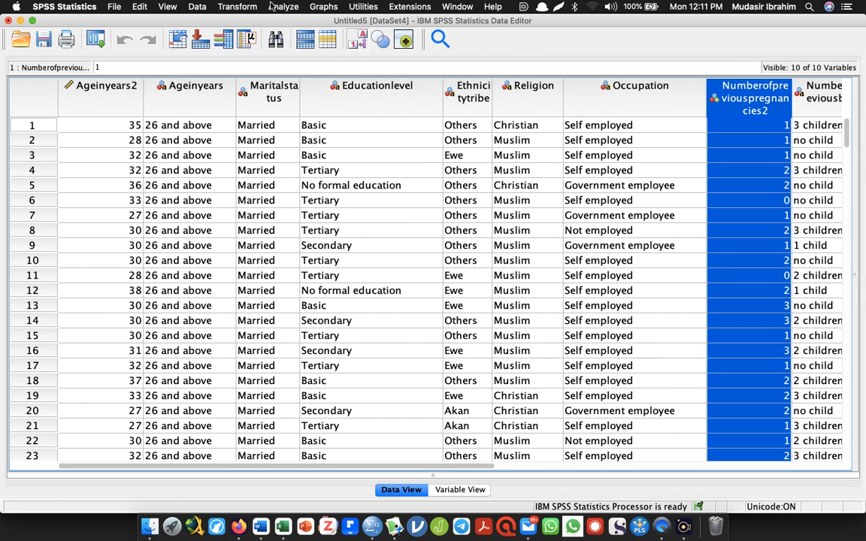
pyautogui.click(237, 6)
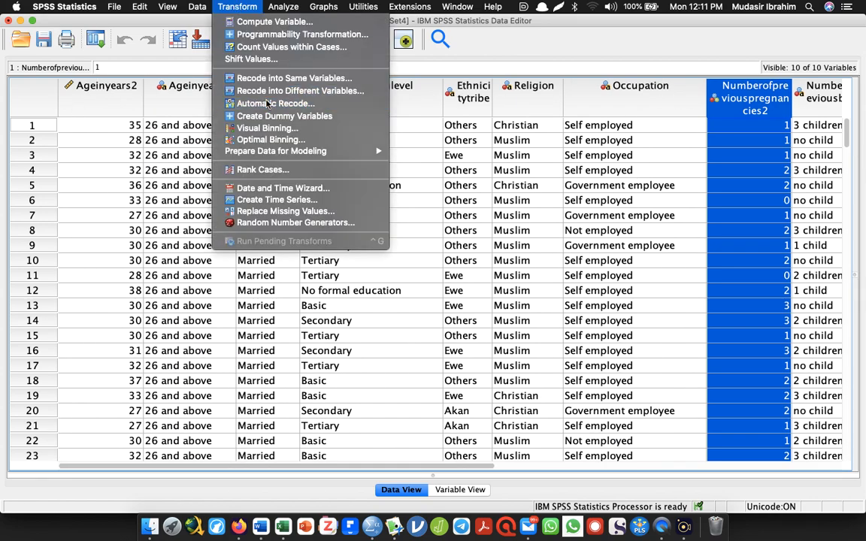
pyautogui.click(267, 103)
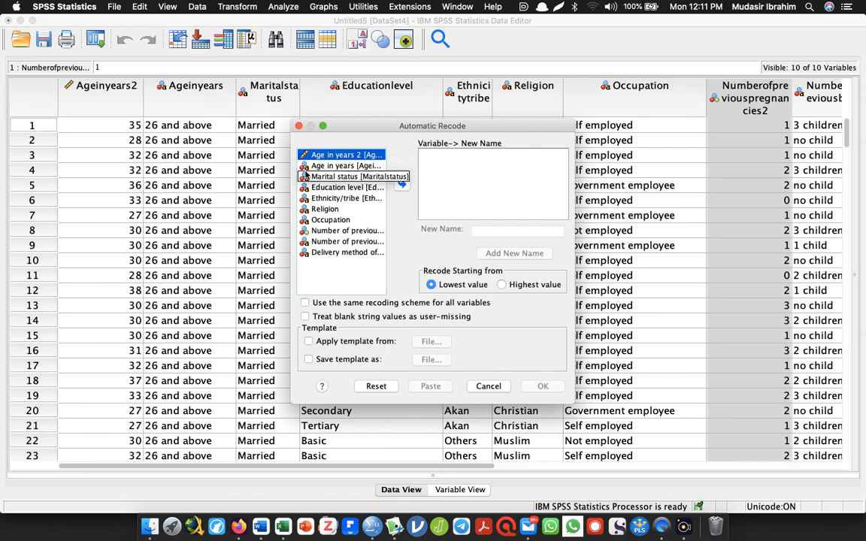
pyautogui.keyDown('shift'); pyautogui.click(310, 220); pyautogui.keyUp('shift')
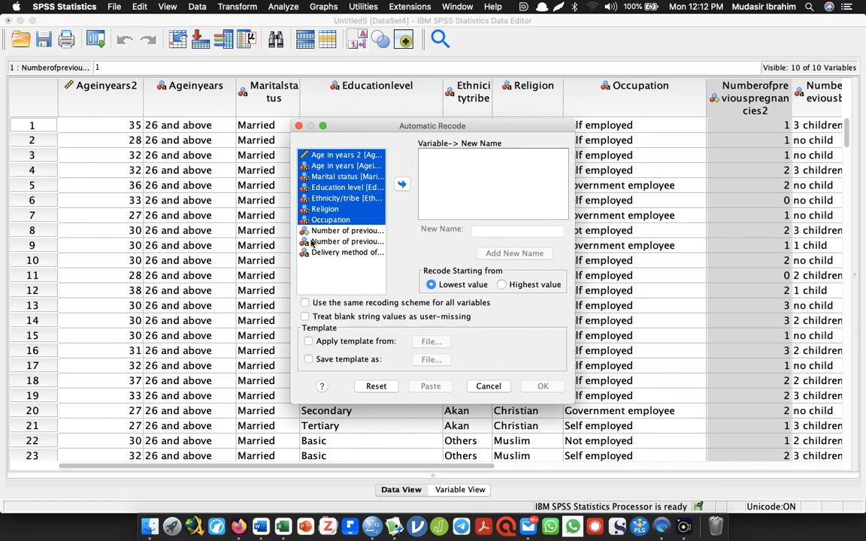
pyautogui.keyDown('super'); pyautogui.click(315, 241); pyautogui.keyUp('super')
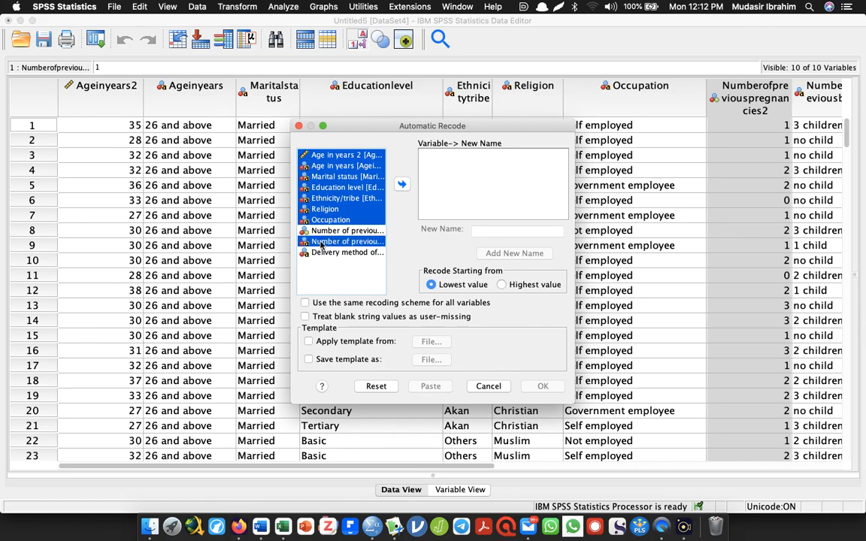
pyautogui.keyDown('super'); pyautogui.click(315, 252); pyautogui.keyUp('super')
pyautogui.click(402, 184)
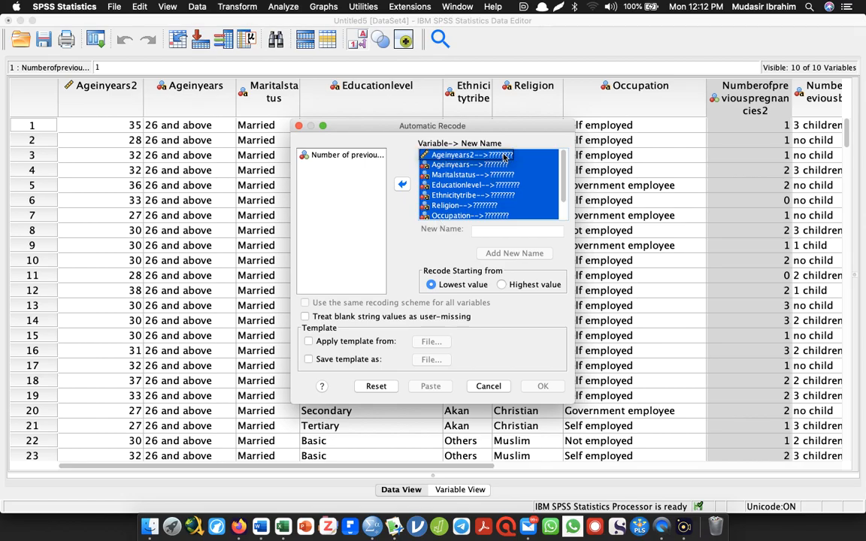
pyautogui.click(446, 165)
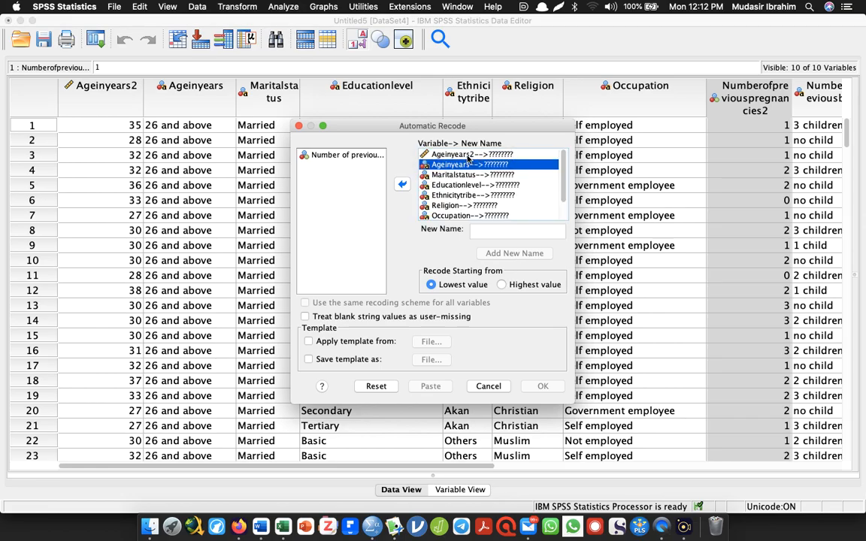
pyautogui.click(466, 154)
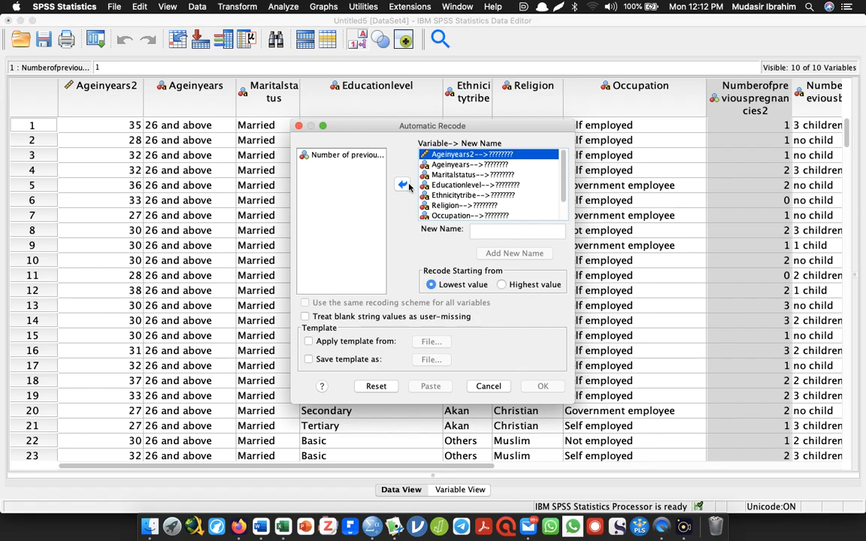
pyautogui.click(403, 186)
# - Assign Agegroup as the recoded variable name for Ageinyears
pyautogui.click(435, 154)
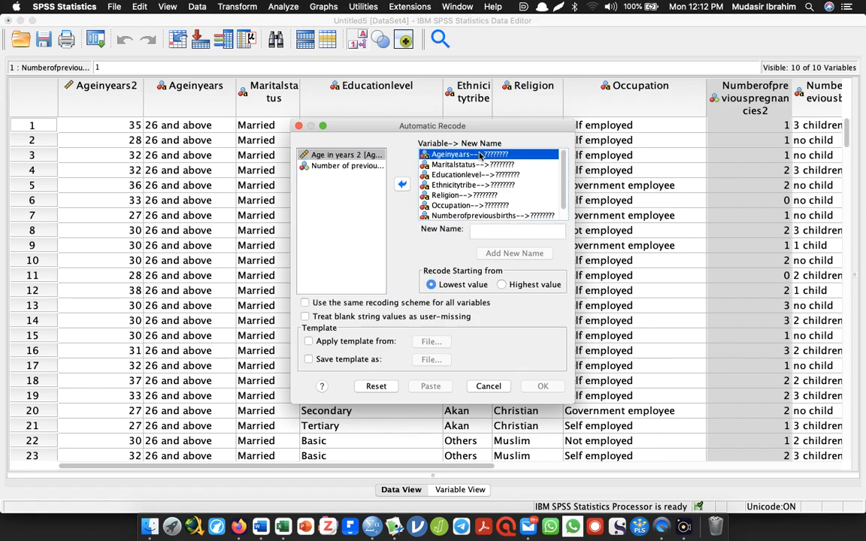
pyautogui.click(496, 232)
pyautogui.write('Age_')
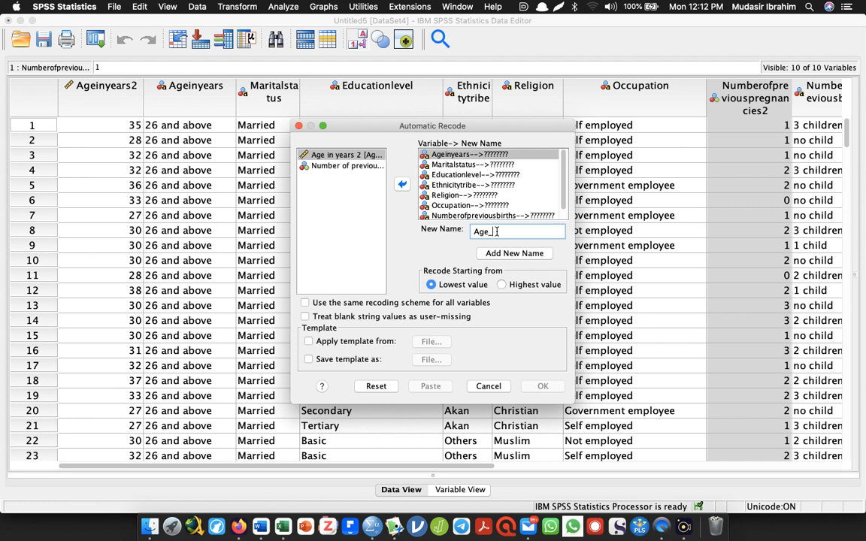
pyautogui.press('BackSpace')
pyautogui.write('group')
pyautogui.click(514, 253)
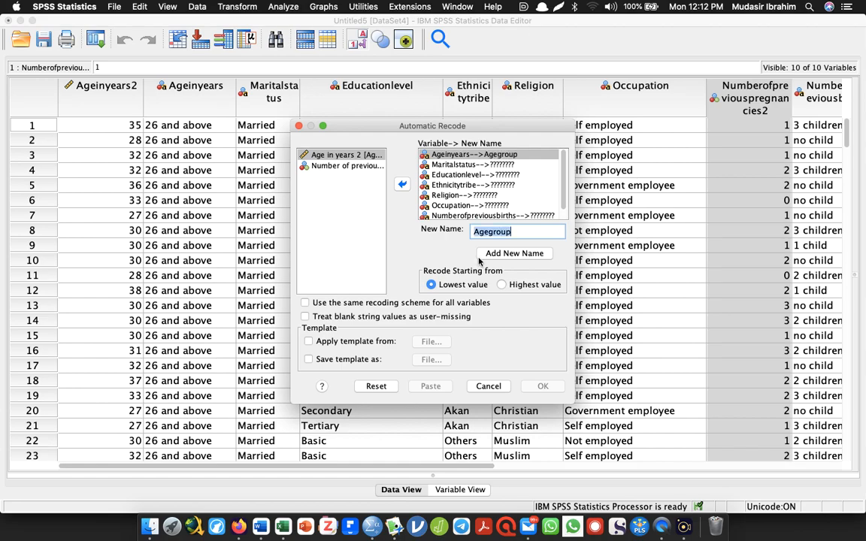
# - Assign Marital_status as the recoded variable name for Maritalstatus
pyautogui.click(452, 165)
pyautogui.click(489, 233)
pyautogui.write('M')
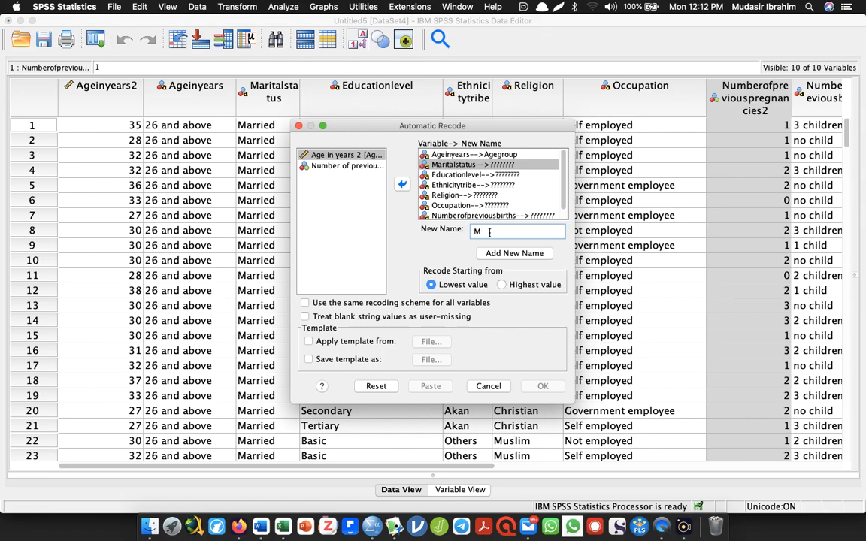
pyautogui.click(454, 168)
pyautogui.write('Marital_status')
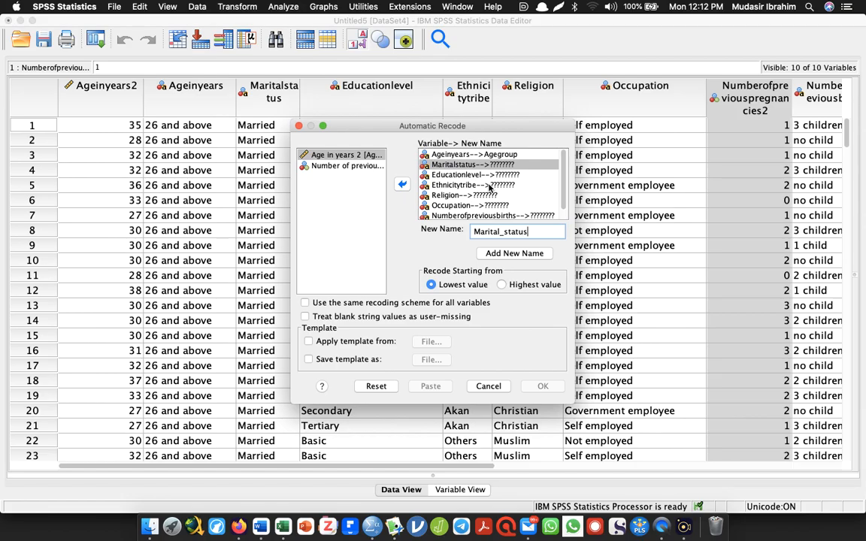
pyautogui.click(495, 254)
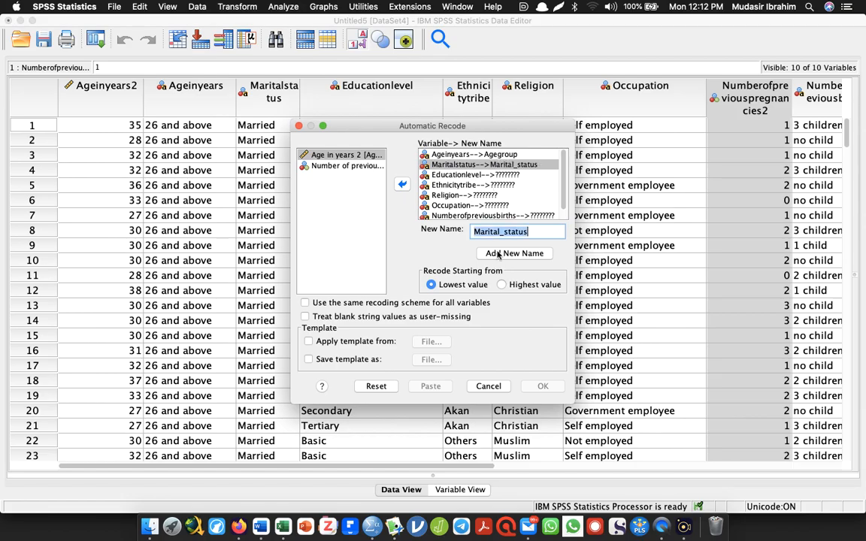
# - Assign Education_level as the recoded variable name for Educationlevel
pyautogui.click(465, 173)
pyautogui.click(483, 231)
pyautogui.write('E')
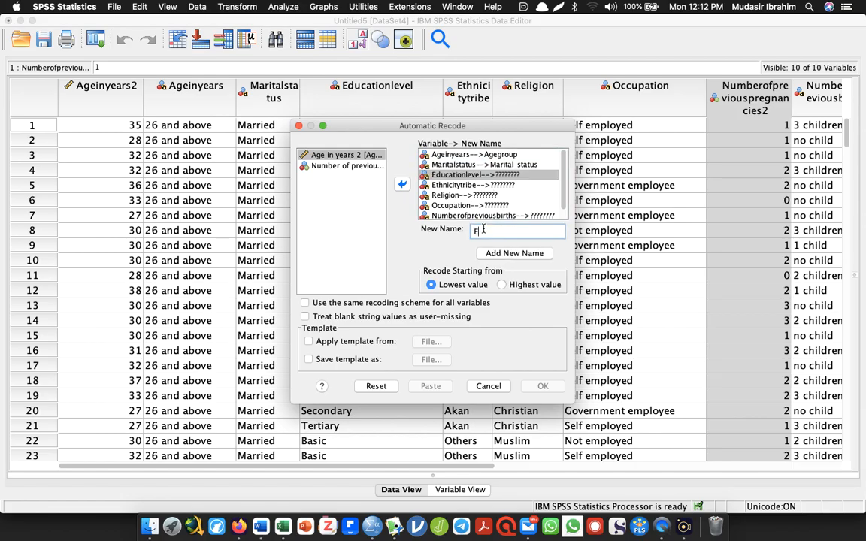
pyautogui.write('ducation_level')
pyautogui.click(496, 254)
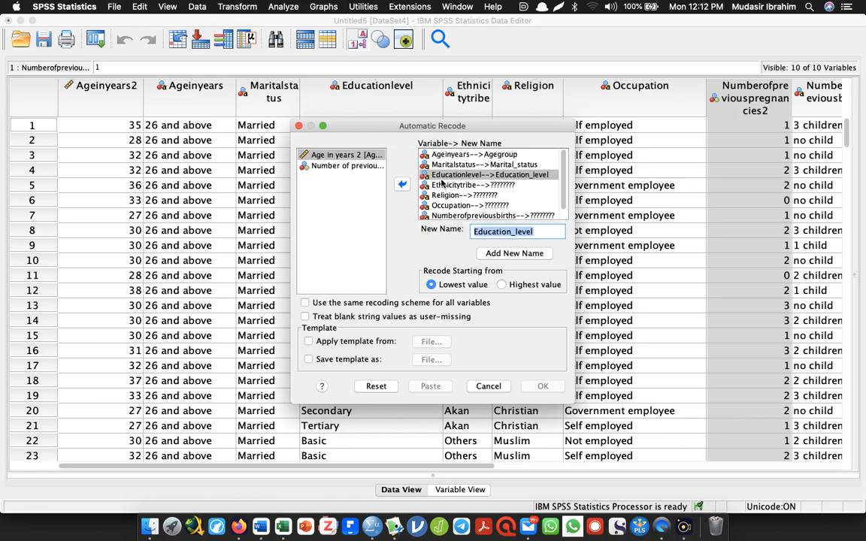
# - Assign Ethnicity_tribe as the recoded variable name for Ethnicitytribe
pyautogui.click(460, 185)
pyautogui.click(484, 232)
pyautogui.write('Ethnicity')
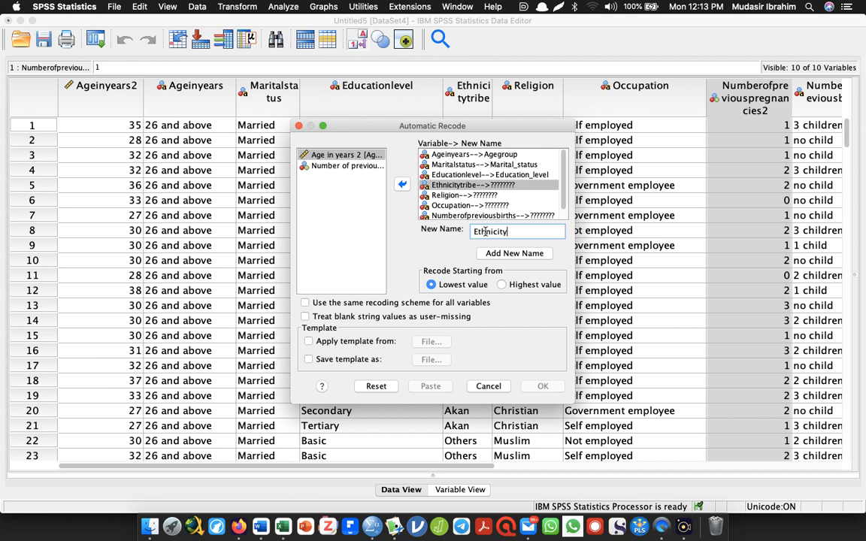
pyautogui.write('_tribe')
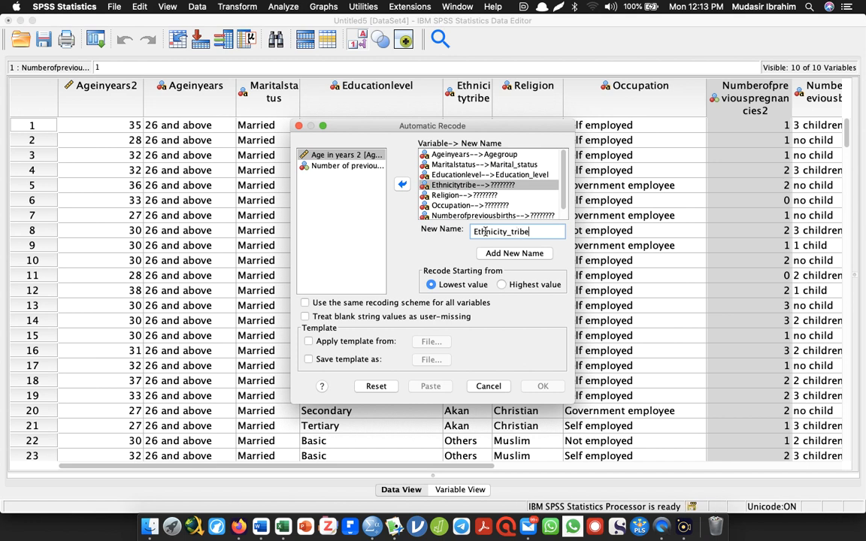
pyautogui.click(514, 253)
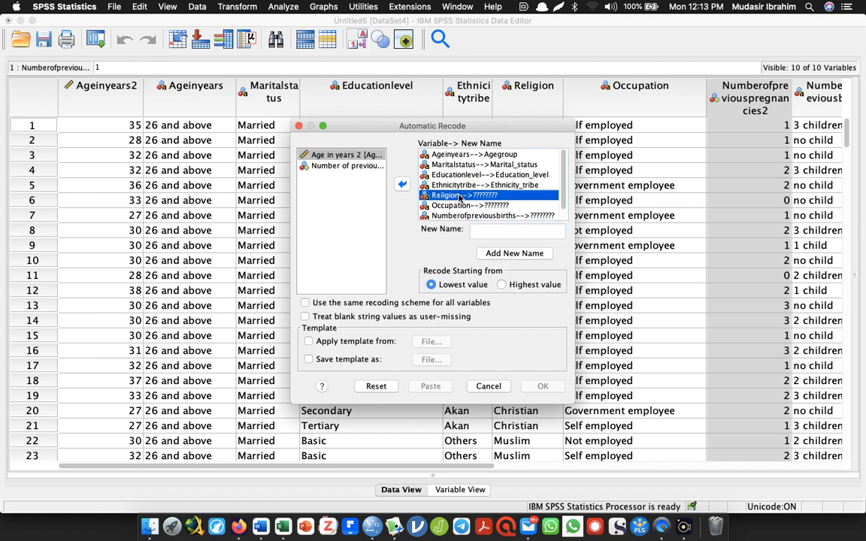
# - Assign Religiontype as the recoded variable name for Religion
pyautogui.write('Rel')
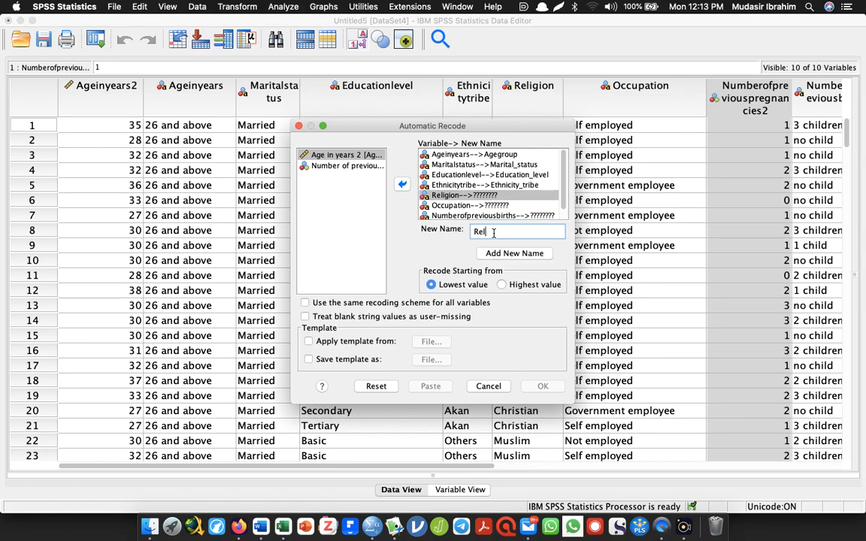
pyautogui.write('igiontype')
pyautogui.press('Return')
# - Assign Occupationstatus as the recoded variable name for Occupation
pyautogui.scroll(-1, 526, 184)
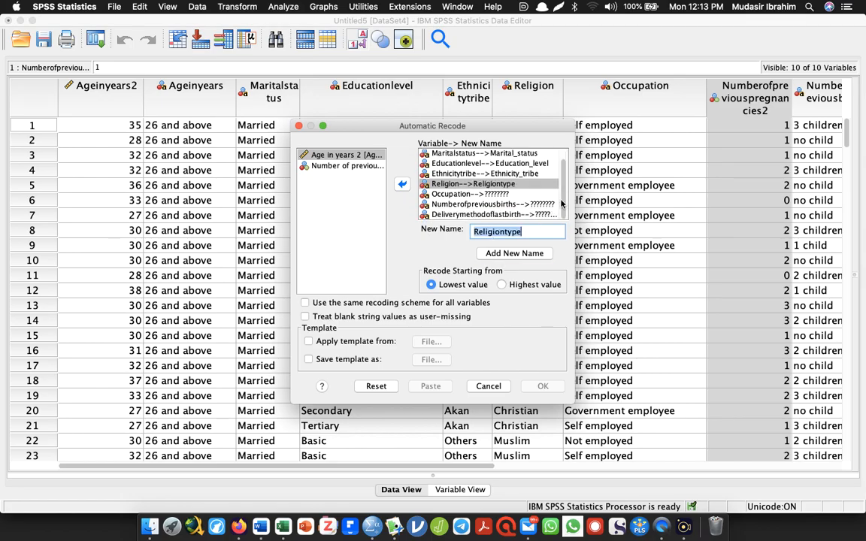
pyautogui.click(501, 195)
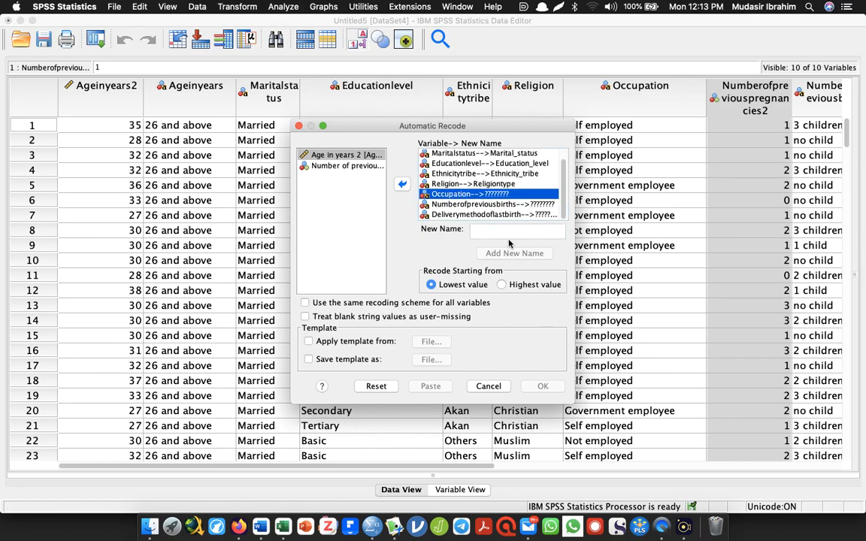
pyautogui.click(501, 234)
pyautogui.write('Occupationstatus')
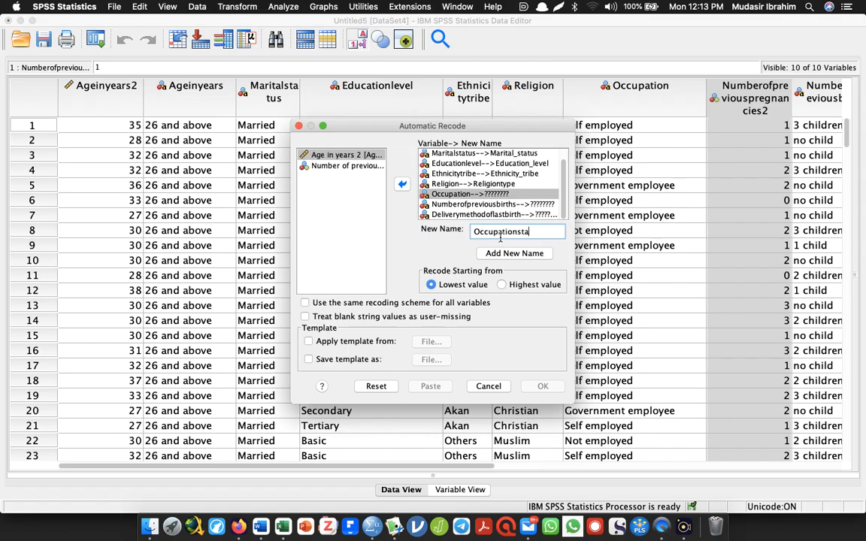
pyautogui.click(512, 255)
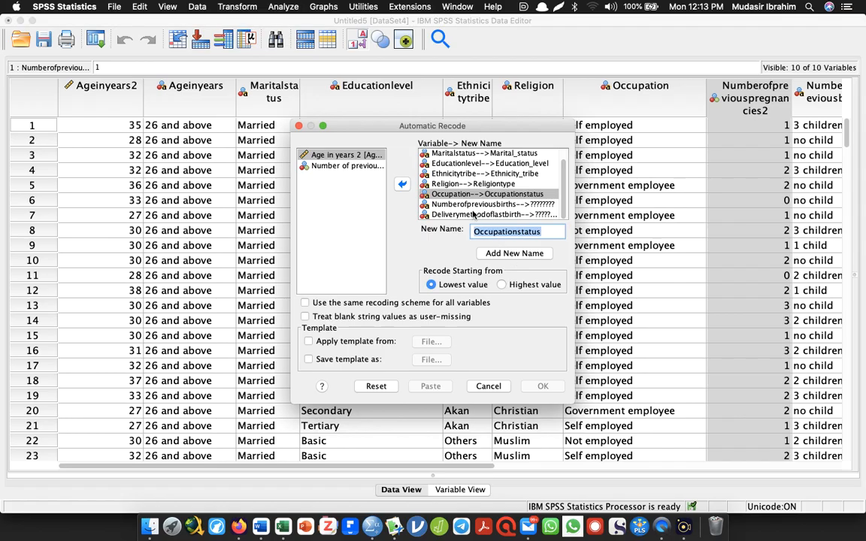
# - Assign Previousbirths as the recoded variable name for Numberofpreviousbirths
pyautogui.click(470, 204)
pyautogui.click(489, 234)
pyautogui.write('Previousbirths')
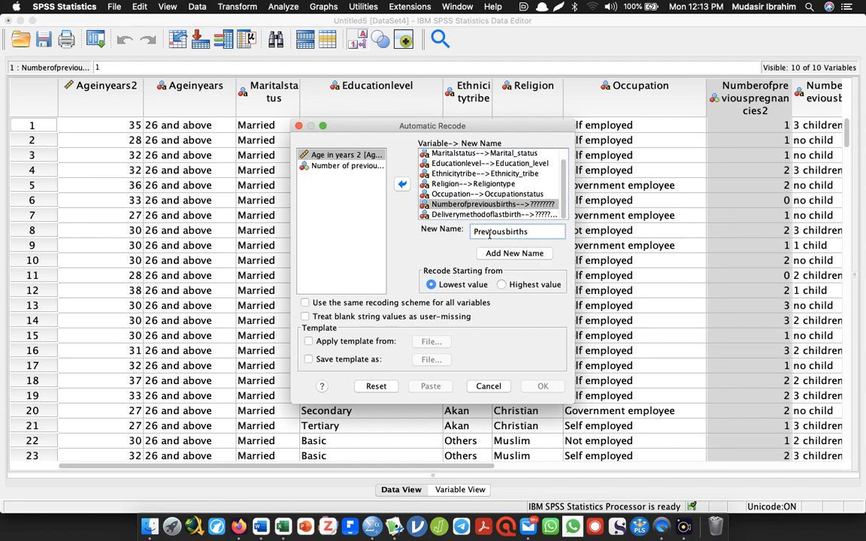
pyautogui.press('Return')
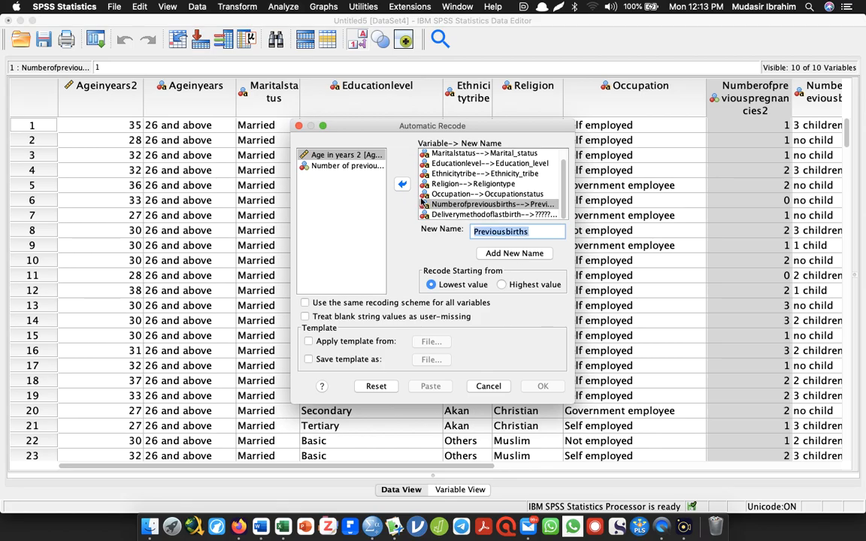
# - Assign Deliverymethod_lastbirth as the recoded variable name for Deliverymethodoflastbirth
pyautogui.click(451, 214)
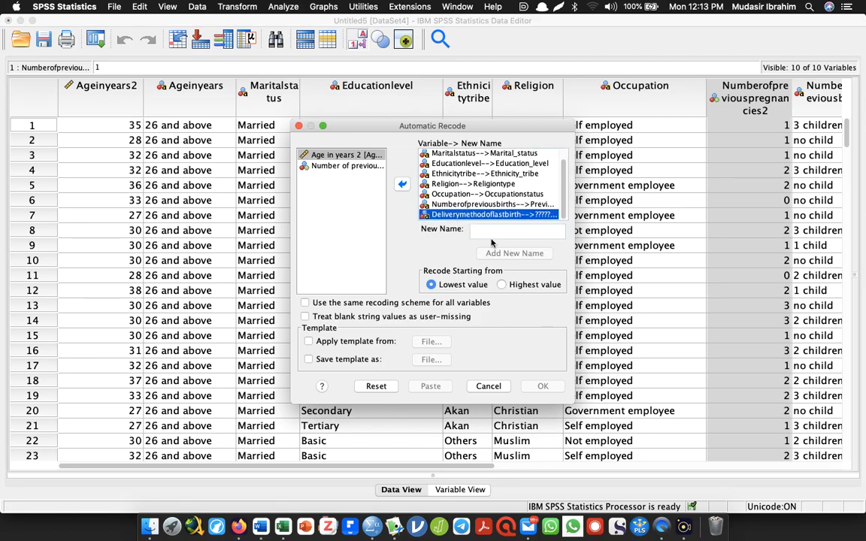
pyautogui.click(484, 230)
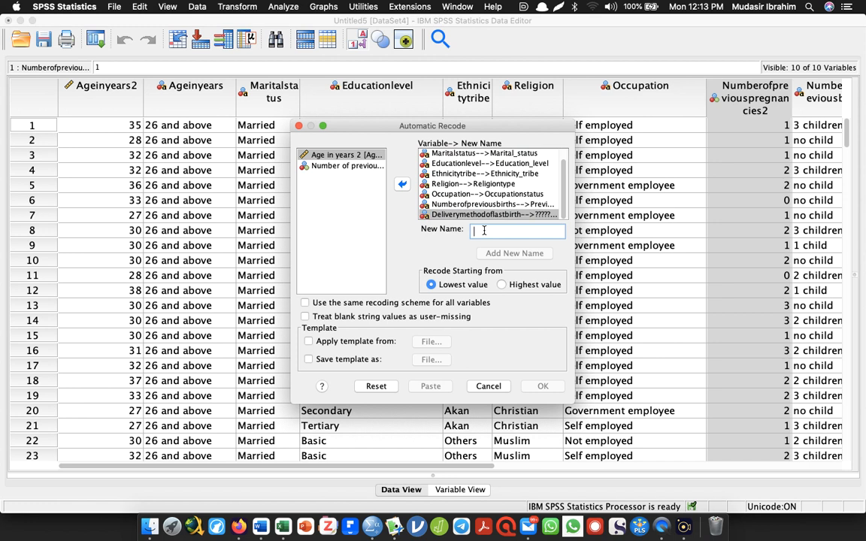
pyautogui.write('Deliverymethodo')
pyautogui.press('BackSpace')
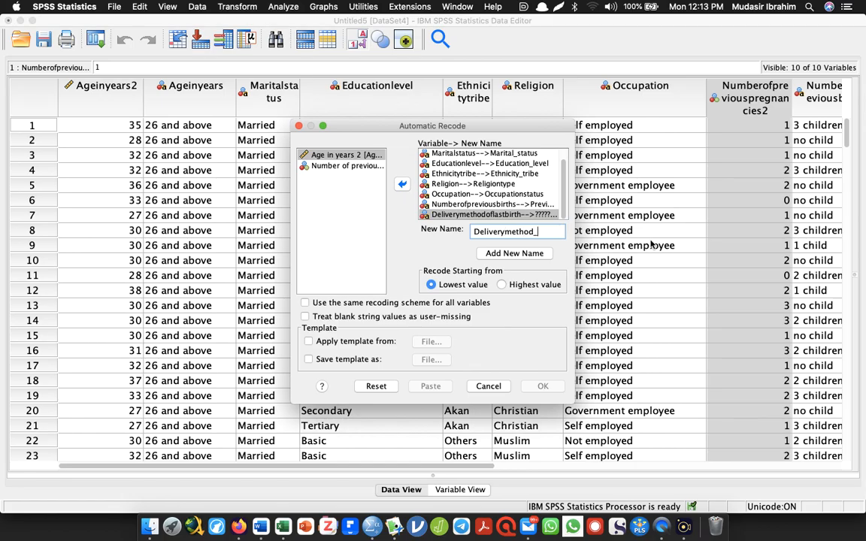
pyautogui.write('_lastbirth')
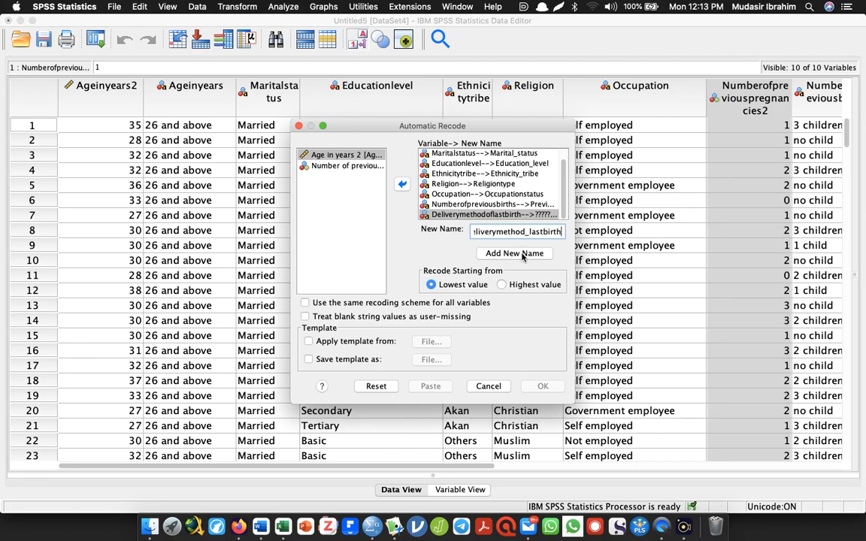
pyautogui.click(514, 254)
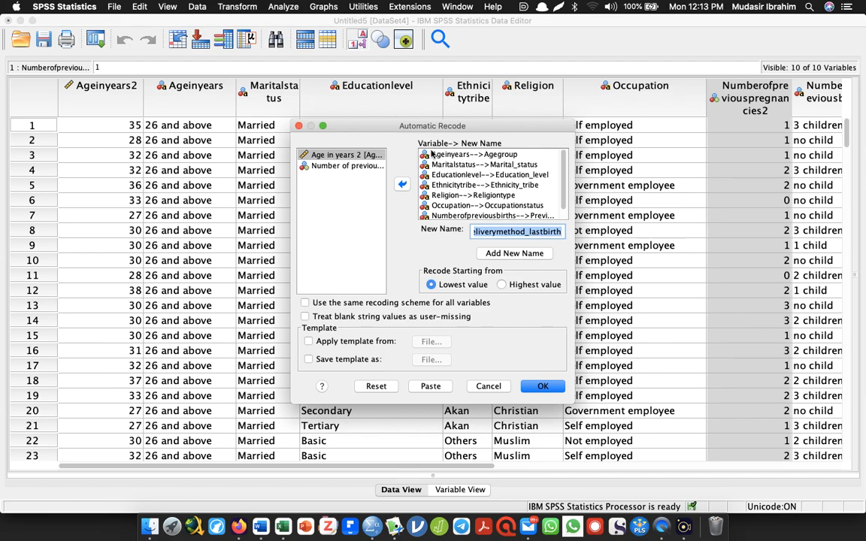
# - Check the list of new variable names and run the Automatic Recode, leaving out Number of previous pregnancies 2
pyautogui.click(451, 170)
pyautogui.click(450, 184)
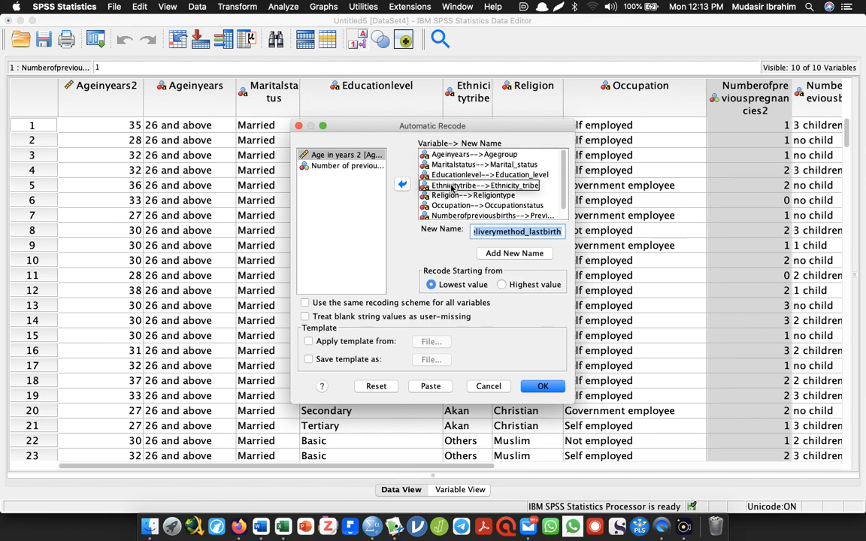
pyautogui.click(451, 196)
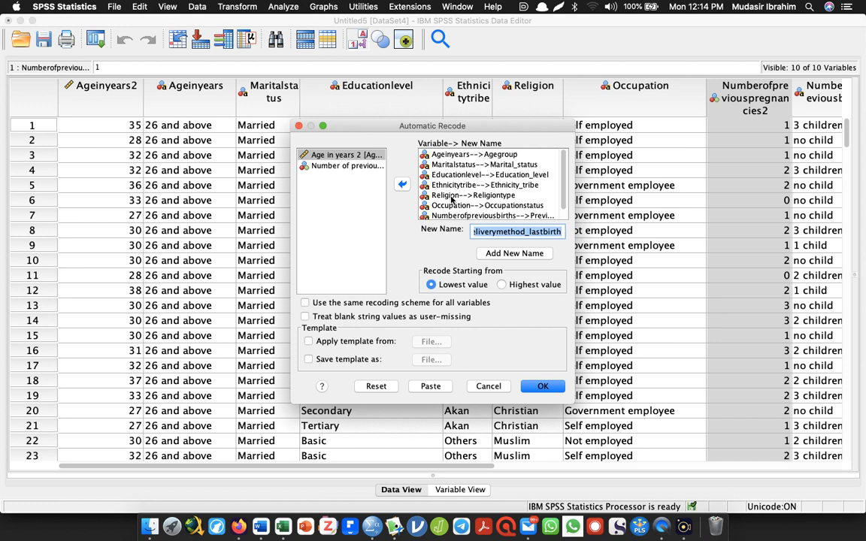
pyautogui.click(346, 166)
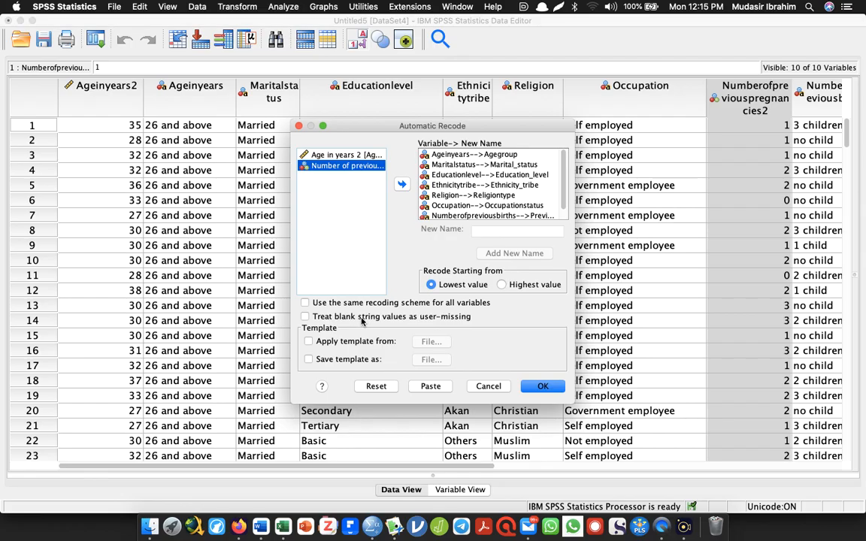
pyautogui.click(535, 386)
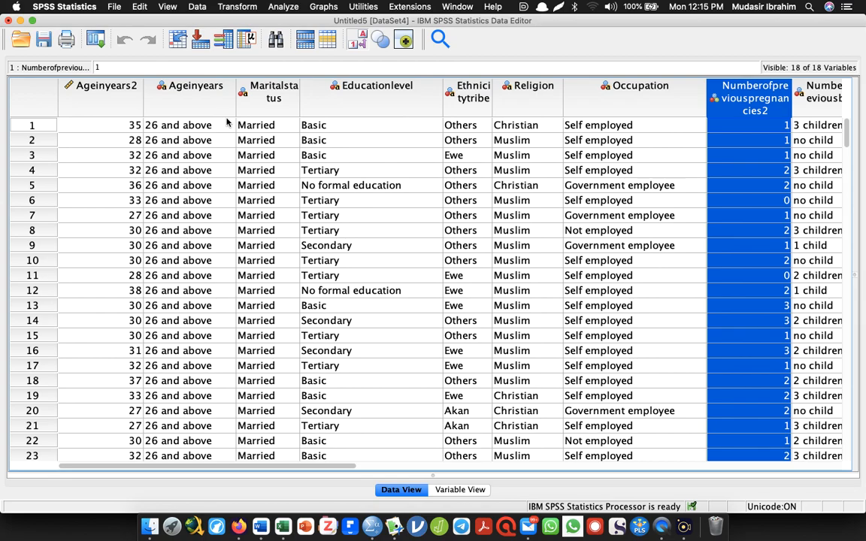
# - Switch to the output viewer and examine how Automatic Recode maps each variable's old values to new values and labels
pyautogui.press('super+Tab')
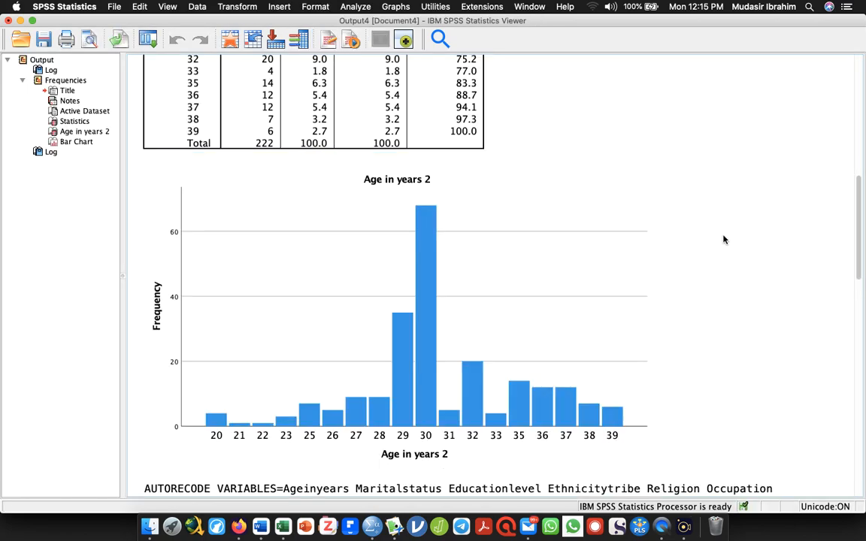
pyautogui.moveTo(860, 244); pyautogui.dragTo(860, 285)
pyautogui.click(798, 312)
pyautogui.scroll(-10, 774, 361)
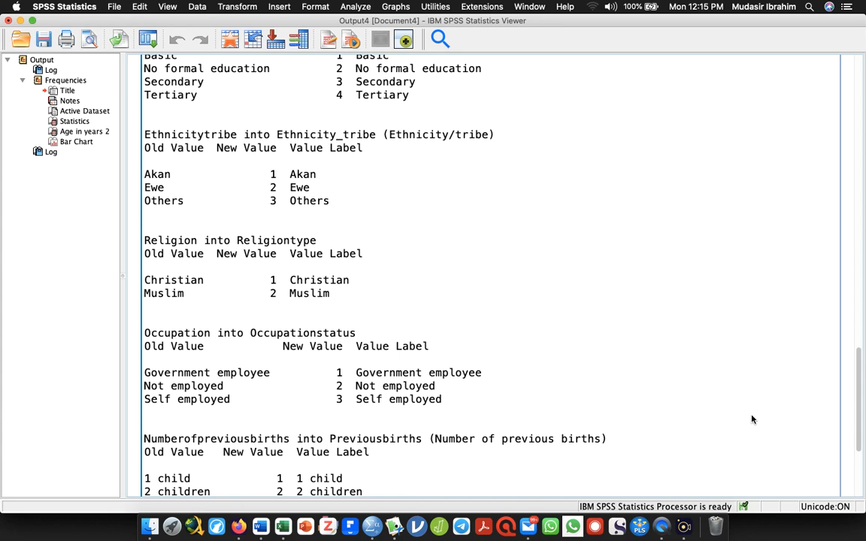
pyautogui.scroll(5, 751, 419)
pyautogui.scroll(-3, 766, 357)
pyautogui.scroll(6, 744, 398)
pyautogui.scroll(2, 766, 348)
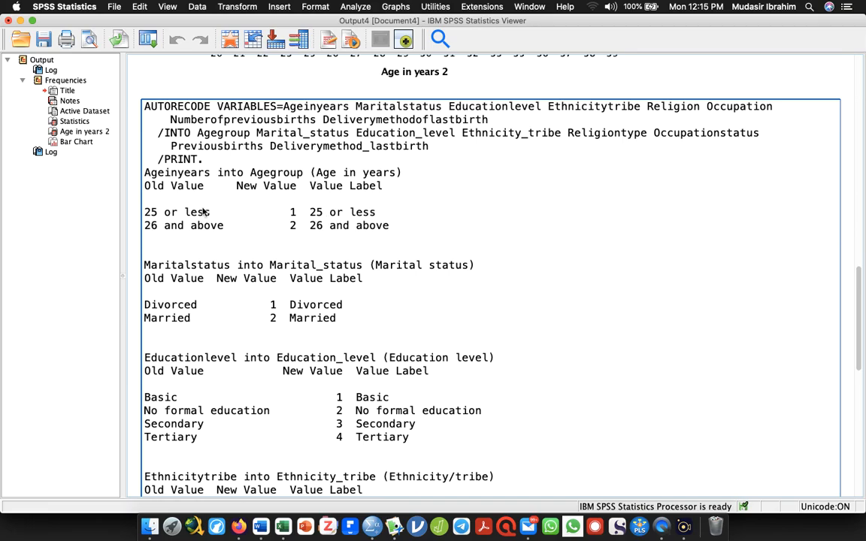
pyautogui.click(299, 232)
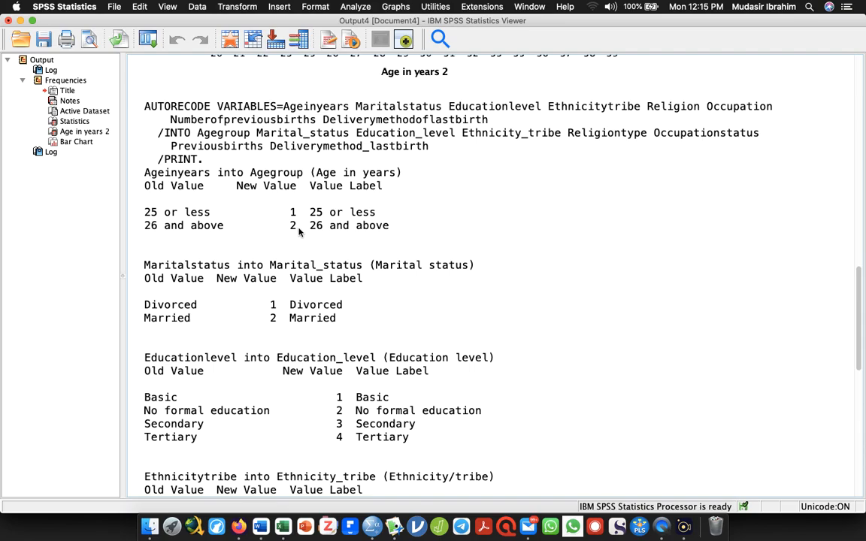
# - Return to the Untitled5 Data Editor and select the Ageinyears column
pyautogui.hotkey('alt', 'Tab')
pyautogui.hotkey('alt', 'Tab')
pyautogui.hotkey('alt', 'Tab')
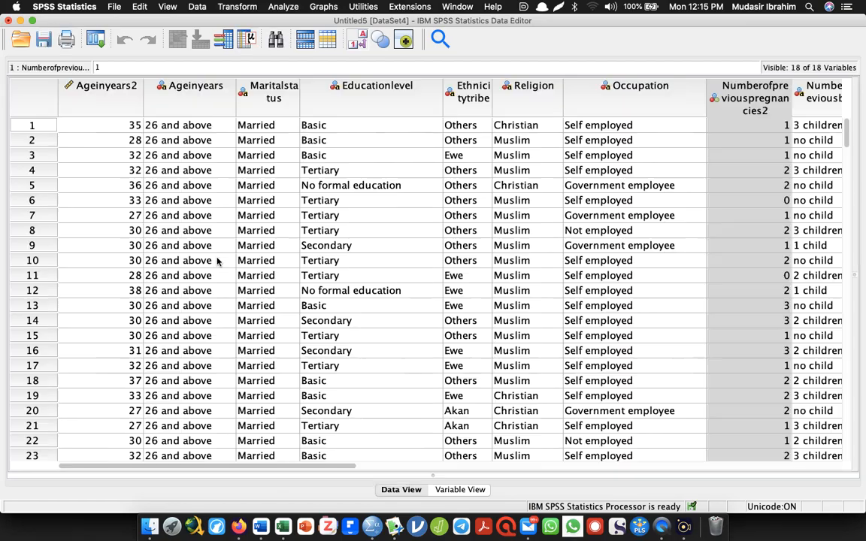
pyautogui.hotkey('alt', 'Tab')
pyautogui.hotkey('alt', 'Tab')
pyautogui.hotkey('alt', 'shift', 'Tab')
pyautogui.hotkey('alt', 'shift', 'Tab')
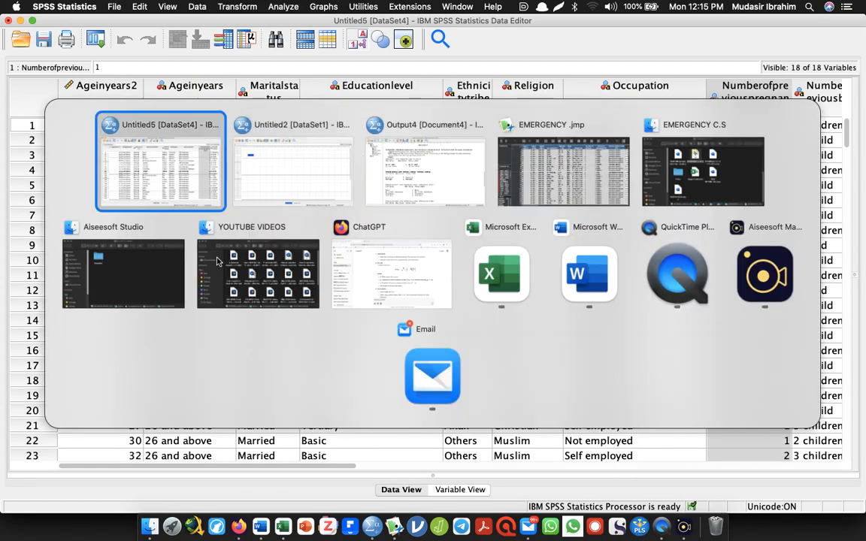
pyautogui.click(189, 88)
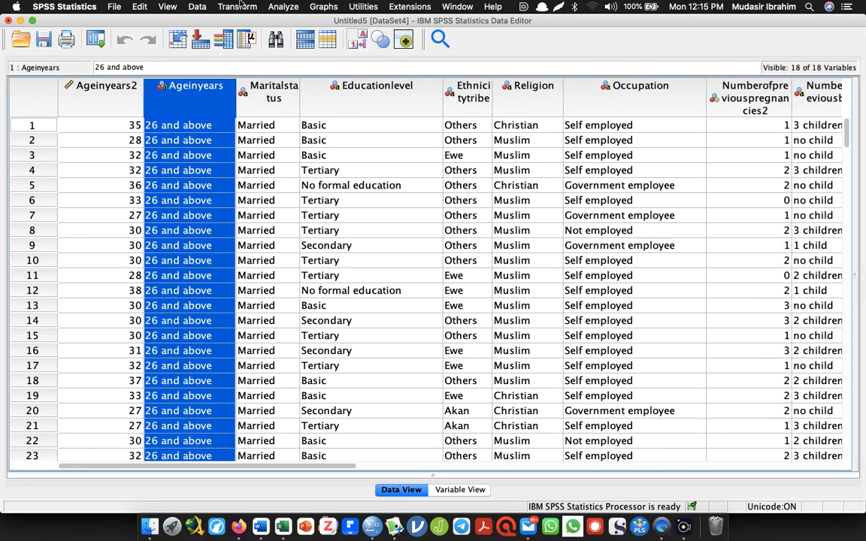
# - Run Frequencies on Age in years in place of Age in years 2, keeping the frequency table displayed
pyautogui.click(276, 7)
pyautogui.moveTo(314, 80)
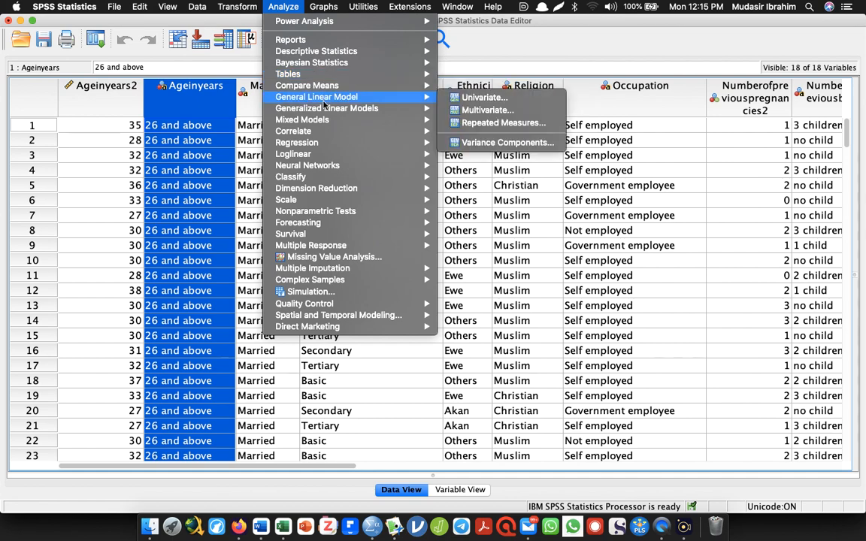
pyautogui.moveTo(223, 8)
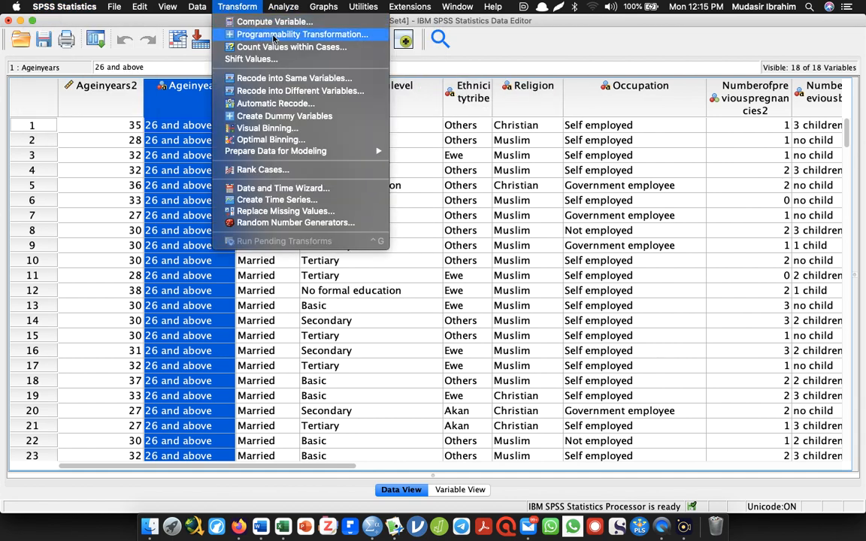
pyautogui.moveTo(278, 6)
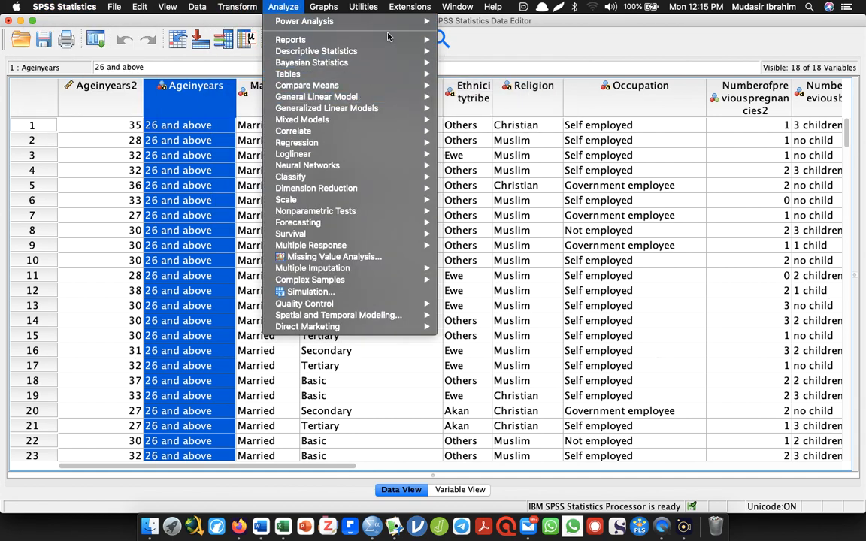
pyautogui.moveTo(391, 51)
pyautogui.click(462, 52)
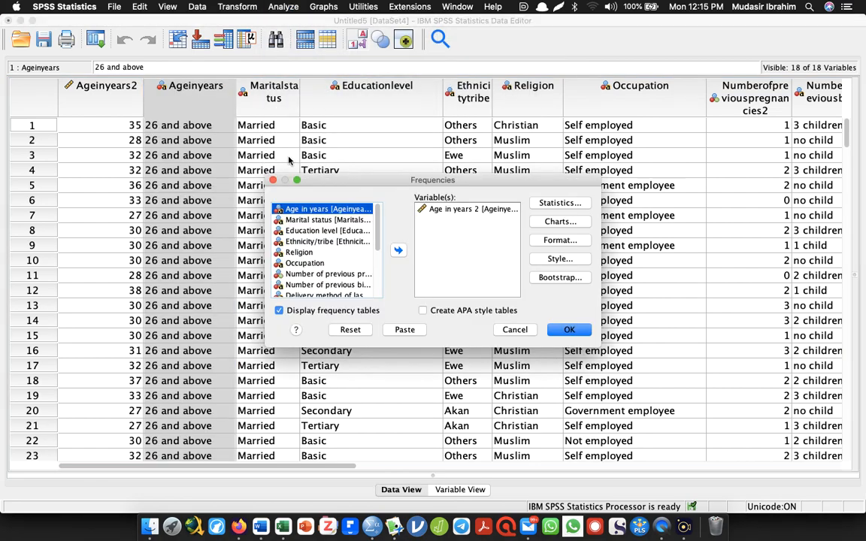
pyautogui.click(400, 252)
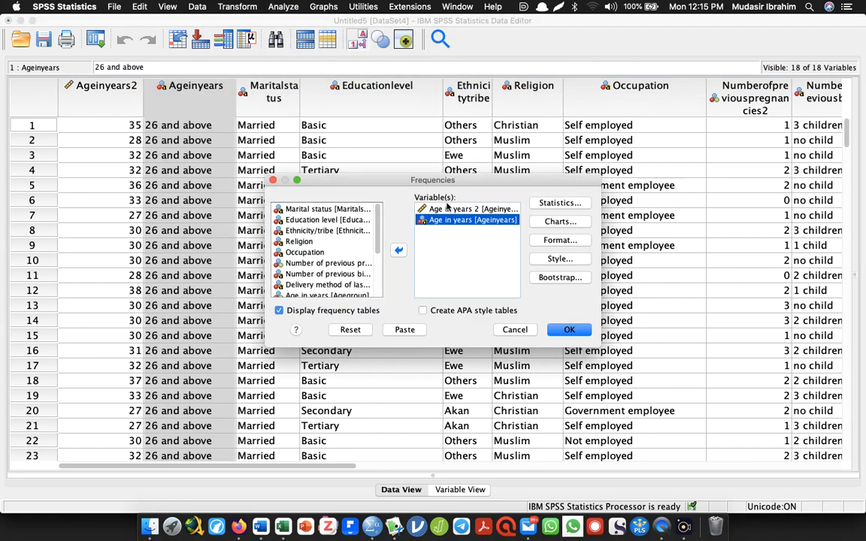
pyautogui.click(398, 251)
pyautogui.click(565, 329)
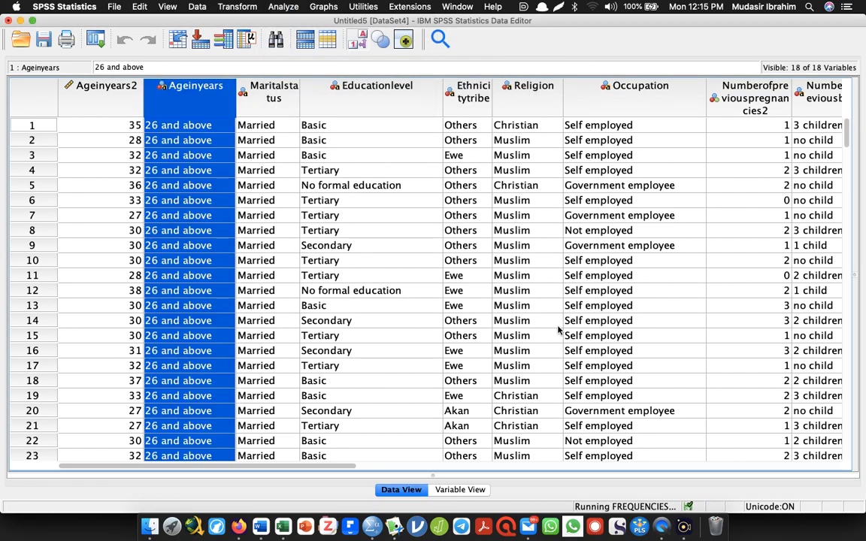
# - Switch to the output viewer and examine the Age in years frequency table and the Automatic Recode value listings
pyautogui.hotkey('ctrl', 'Up')
pyautogui.hotkey('alt', 'Tab')
pyautogui.hotkey('alt', 'shift', 'Tab')
pyautogui.hotkey('alt', 'shift', 'Tab')
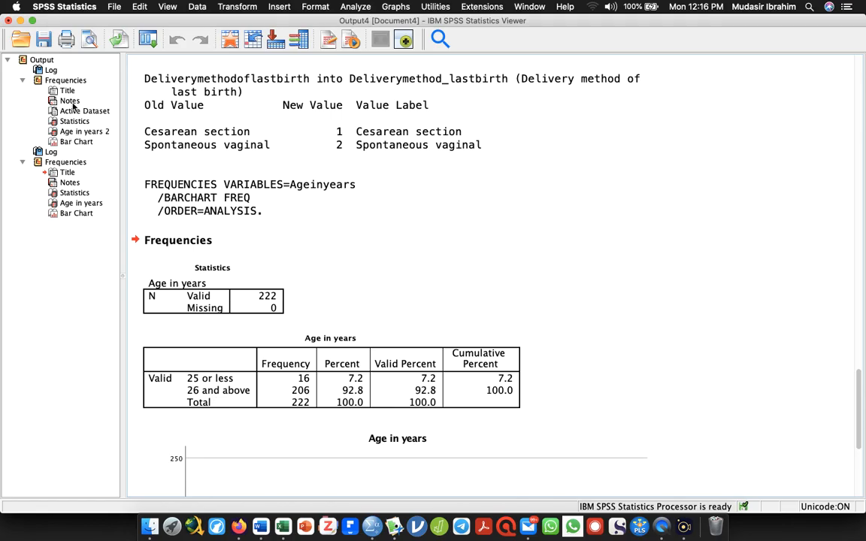
pyautogui.moveTo(859, 417); pyautogui.dragTo(862, 244)
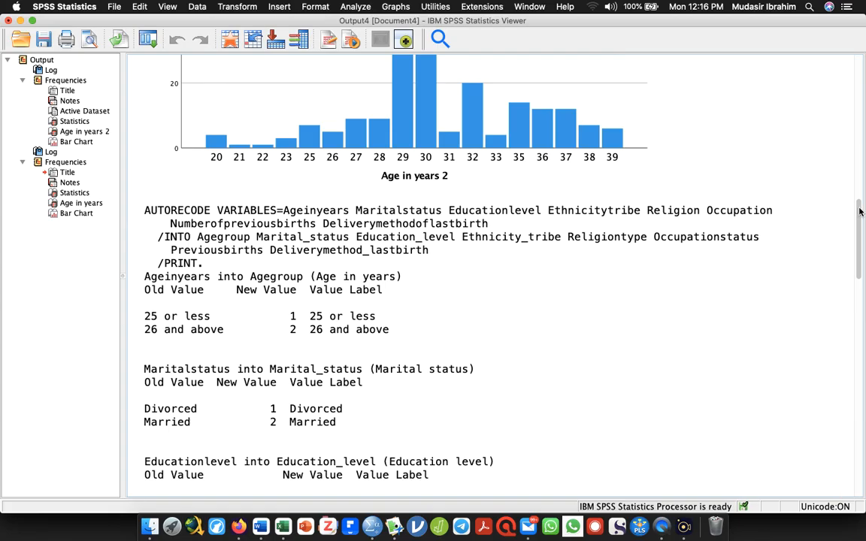
pyautogui.scroll(-4, 850, 243)
pyautogui.scroll(-7, 850, 243)
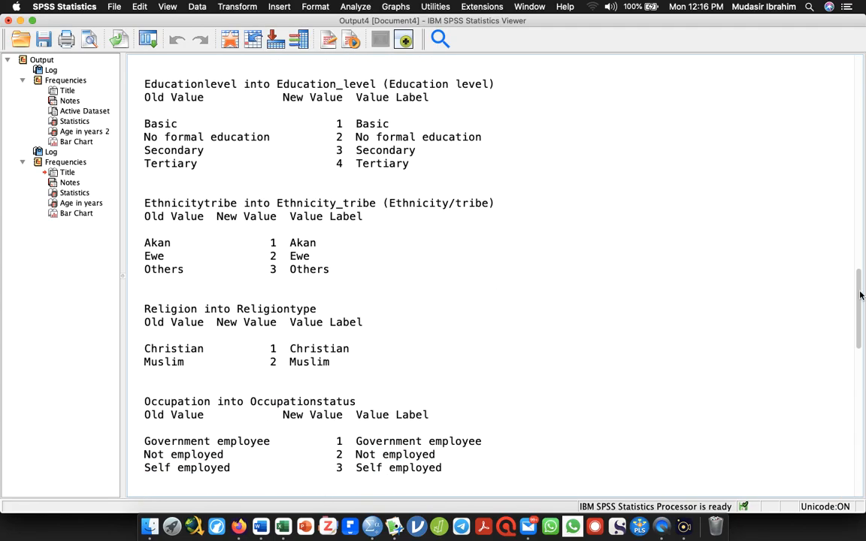
# - Review the remaining Automatic Recode listings for previous births and delivery method, and return to the Untitled5 Data Editor
pyautogui.moveTo(859, 293); pyautogui.dragTo(839, 342)
pyautogui.scroll(-4, 839, 346)
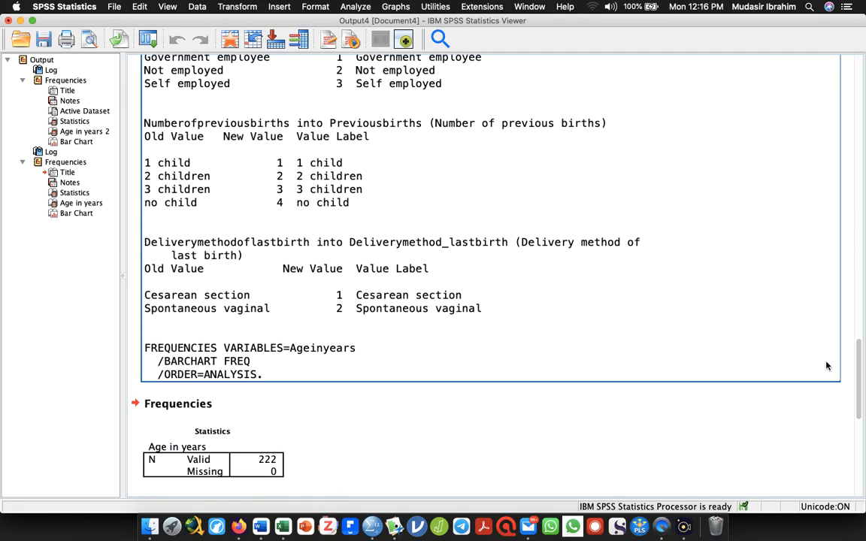
pyautogui.click(21, 20)
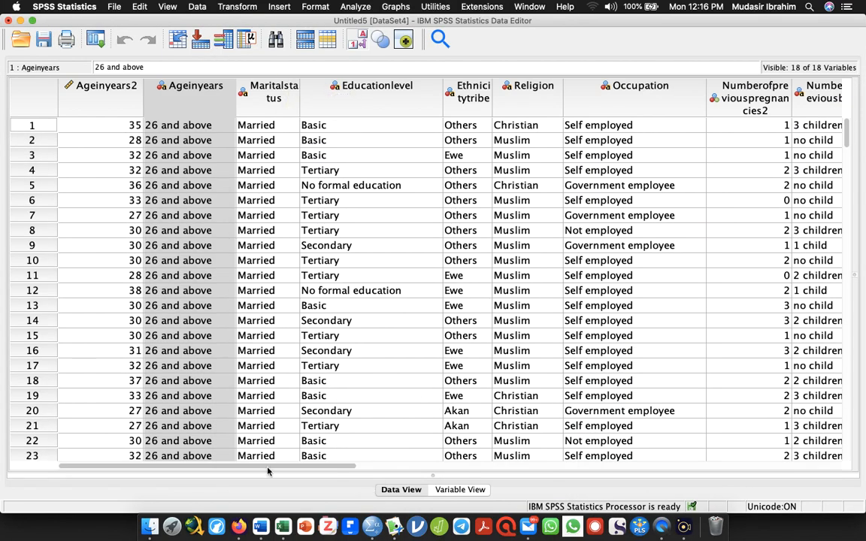
# - Check the value labels defined for the recoded Education_level variable, close them unchanged, and go back to its data column
pyautogui.moveTo(265, 466); pyautogui.dragTo(588, 454)
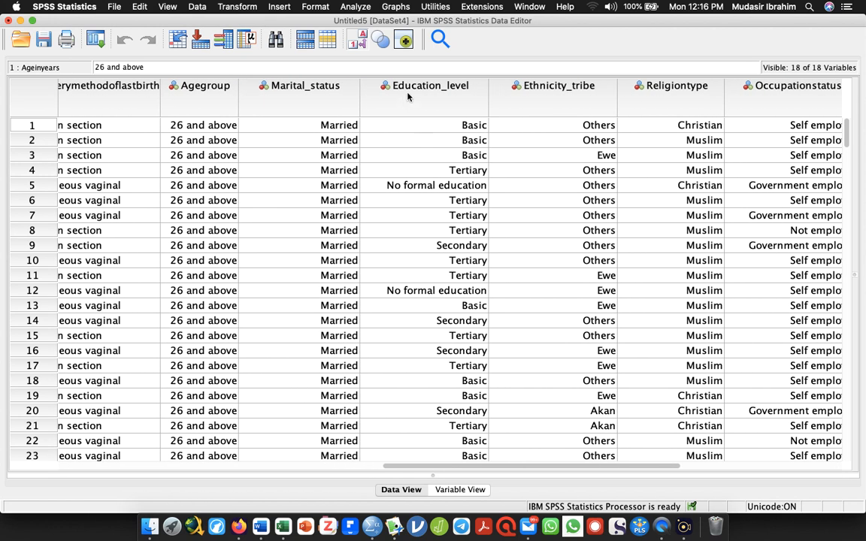
pyautogui.doubleClick(379, 87)
pyautogui.click(436, 83)
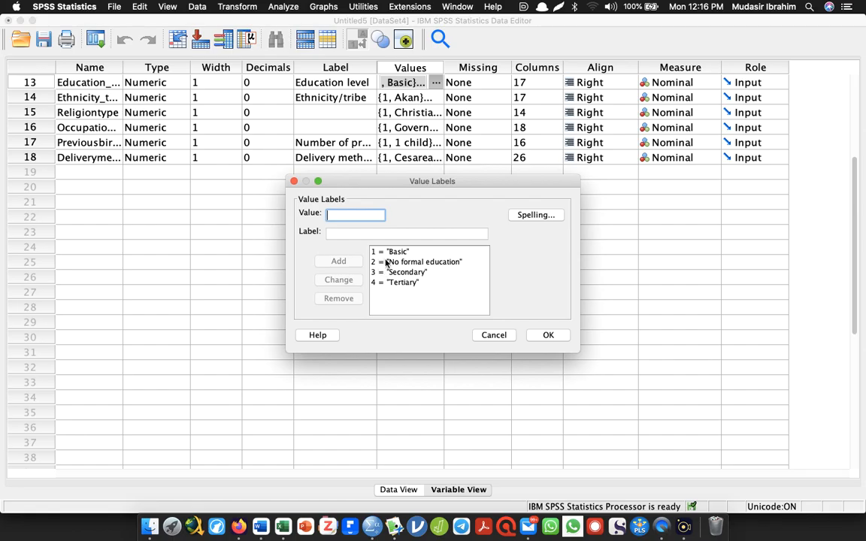
pyautogui.click(484, 336)
pyautogui.doubleClick(27, 81)
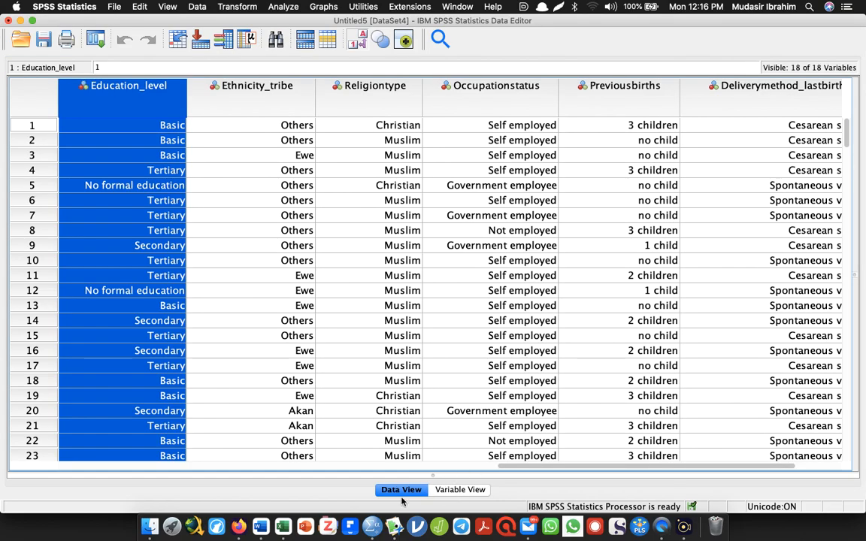
pyautogui.moveTo(506, 466); pyautogui.dragTo(1, 468)
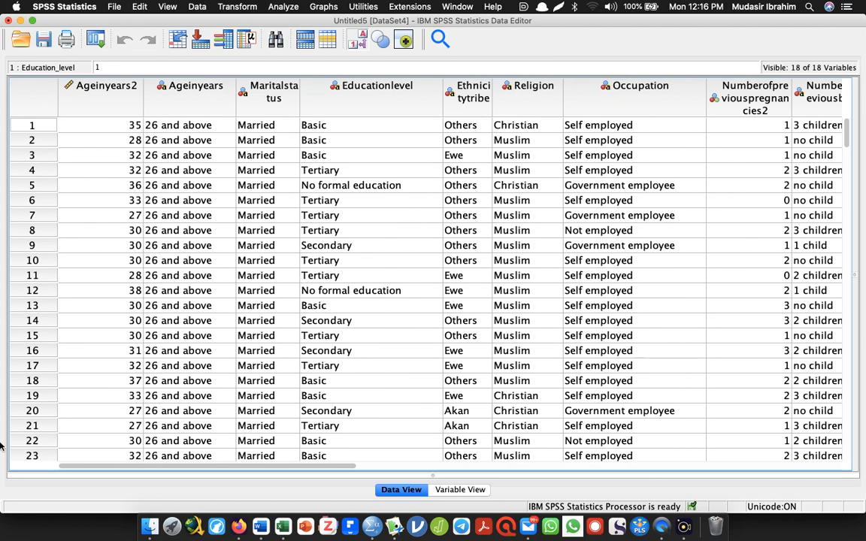
pyautogui.moveTo(175, 84); pyautogui.dragTo(271, 89)
pyautogui.moveTo(324, 93); pyautogui.dragTo(607, 91)
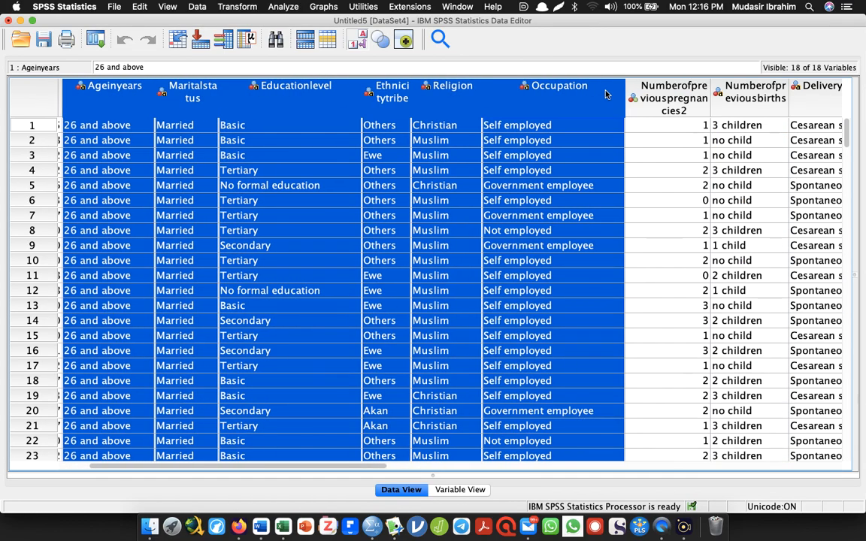
pyautogui.rightClick(607, 92)
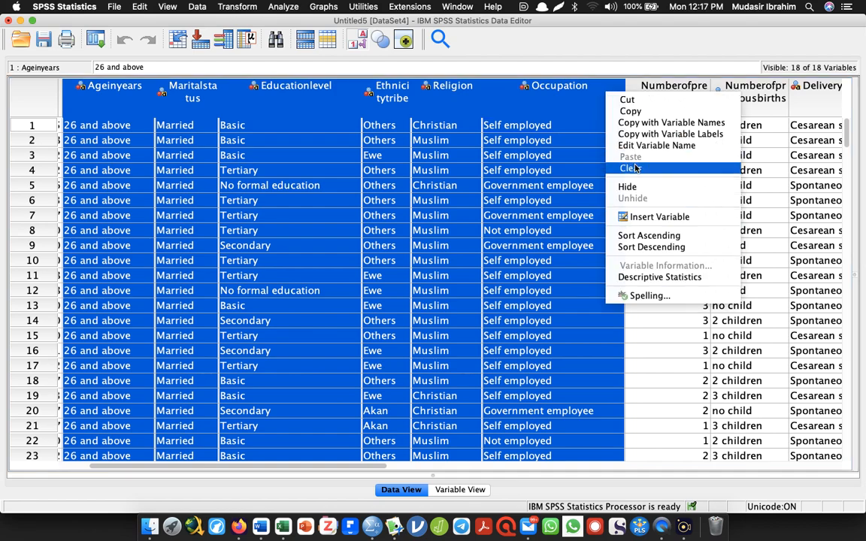
# - Delete the original string variables from Ageinyears through Occupation in the variable definitions list
pyautogui.click(459, 489)
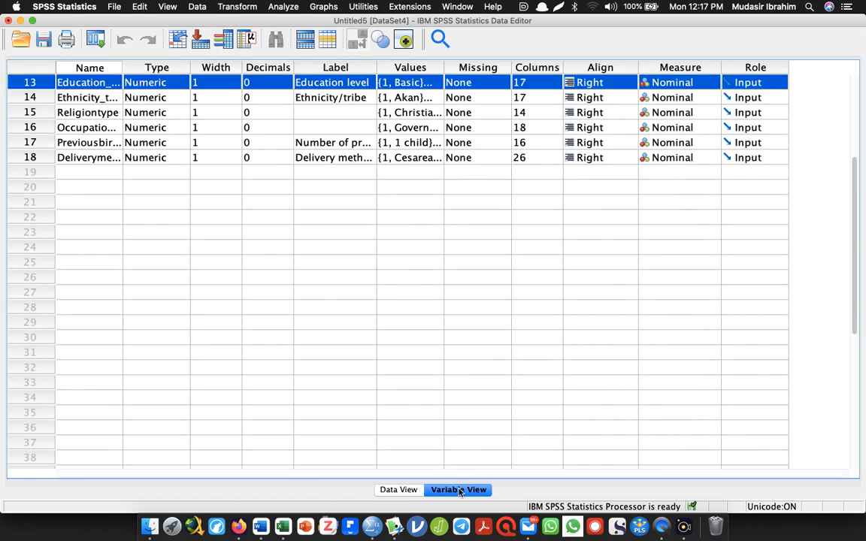
pyautogui.scroll(5, 774, 166)
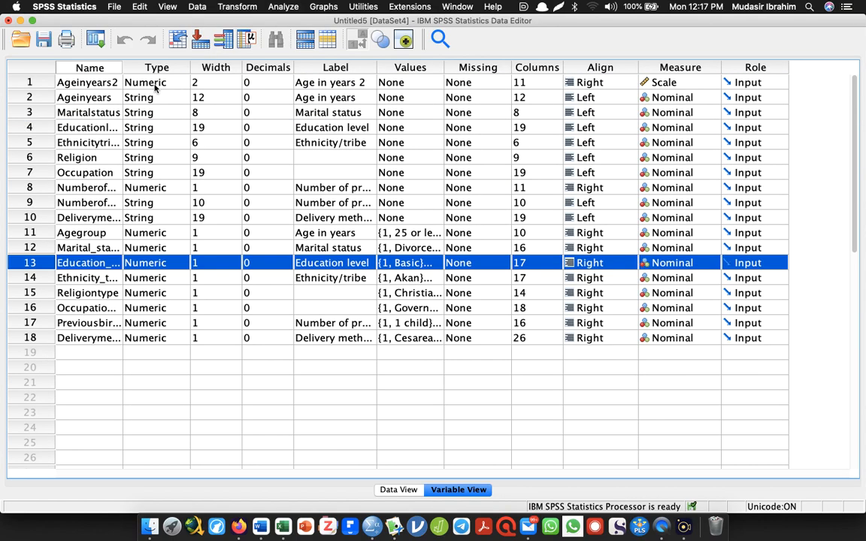
pyautogui.moveTo(29, 97); pyautogui.dragTo(28, 170)
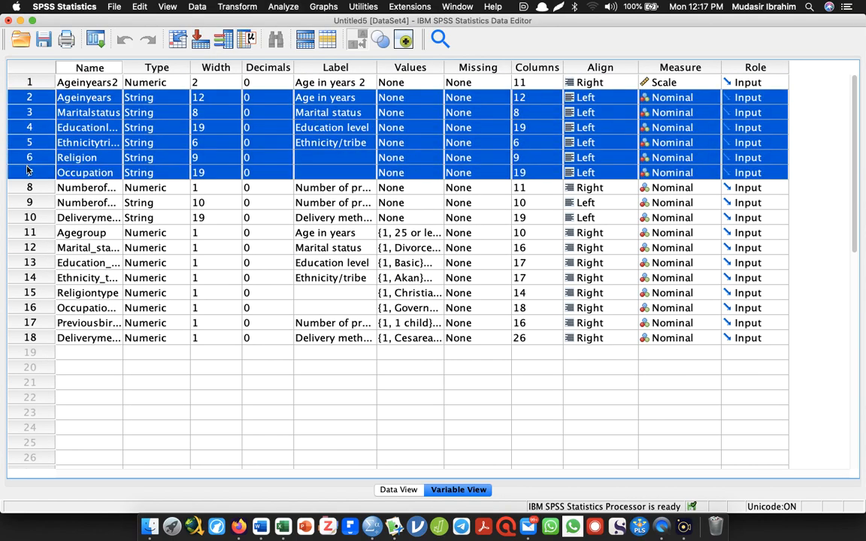
pyautogui.rightClick(25, 131)
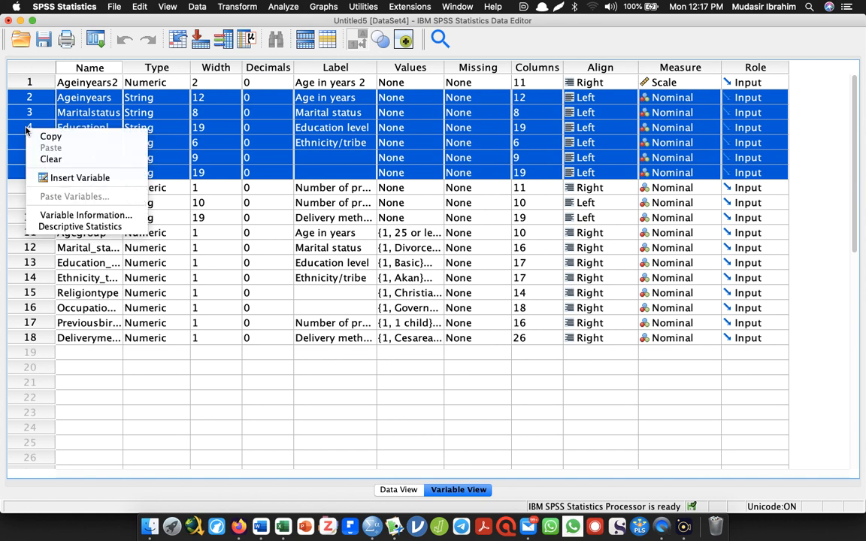
pyautogui.click(66, 161)
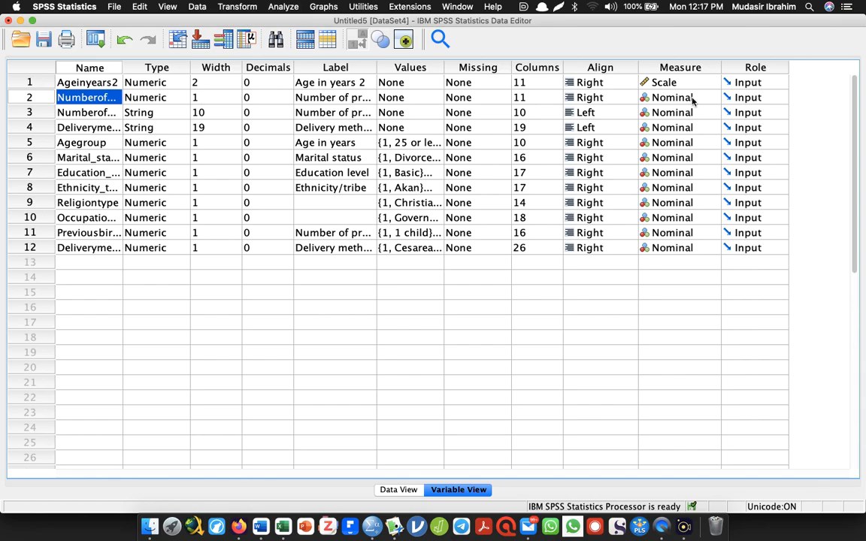
# - Set the measure of Numberofpreviouspregnancies2 to Scale and delete the two remaining string variables, Numberofpreviousbirths and Deliverymethodoflastbirth
pyautogui.click(711, 97)
pyautogui.click(676, 68)
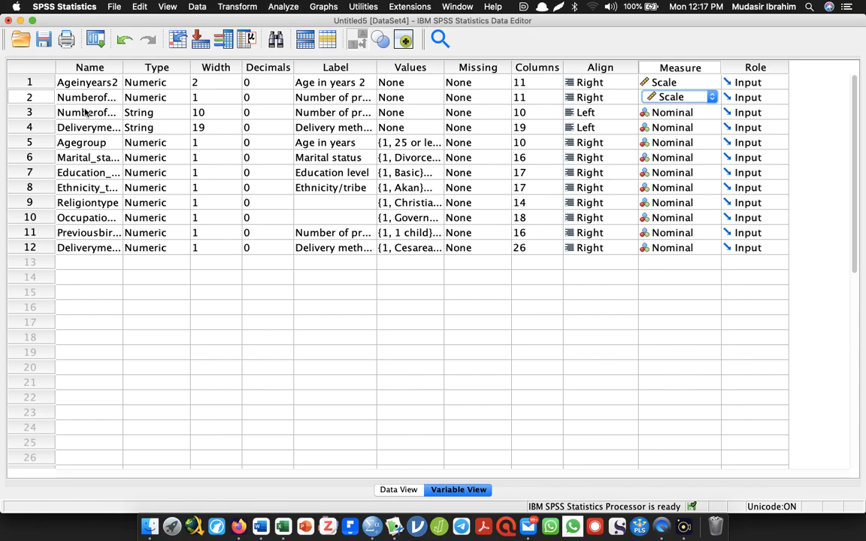
pyautogui.moveTo(37, 109); pyautogui.dragTo(36, 127)
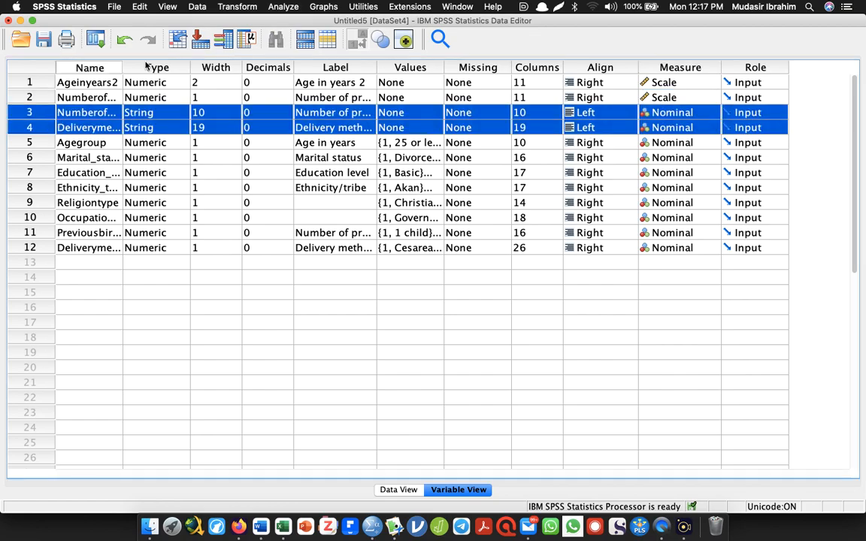
pyautogui.rightClick(31, 120)
pyautogui.click(52, 148)
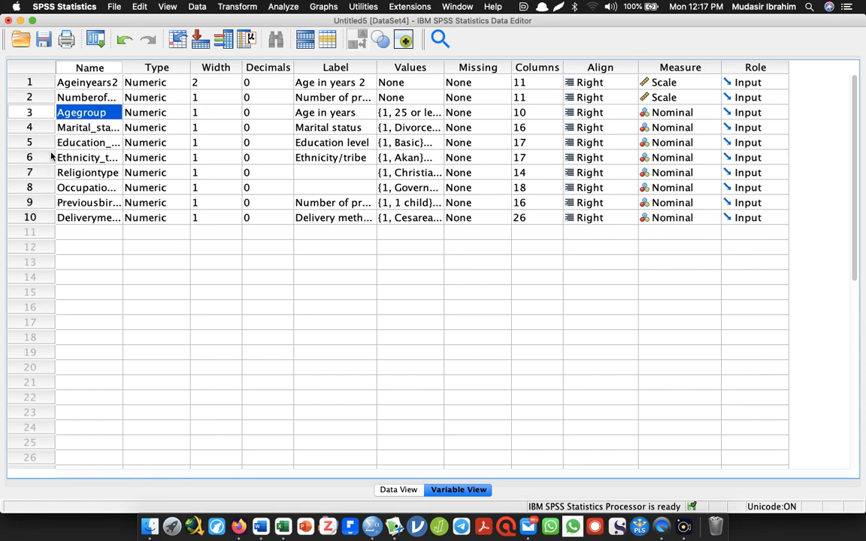
# - Set up a One-Way ANOVA with Age in years 2 as dependent, Education level as factor, and effect size estimation for overall tests
pyautogui.doubleClick(35, 82)
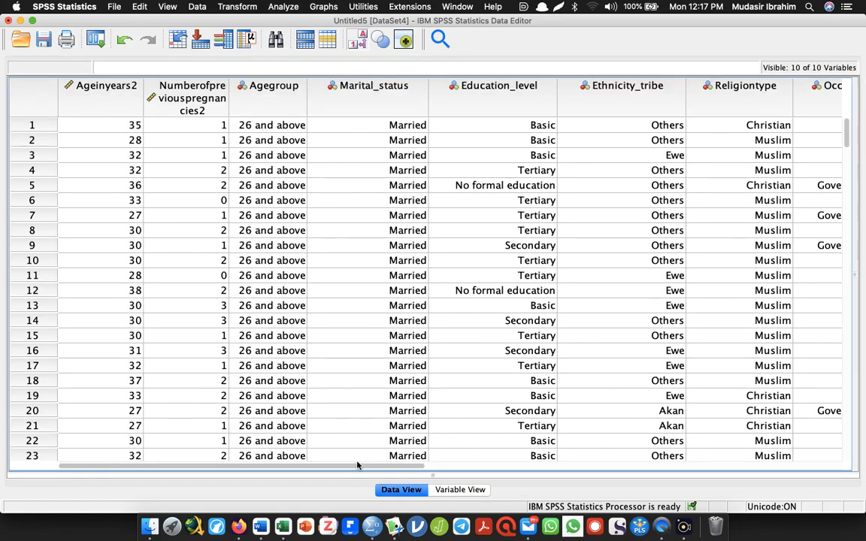
pyautogui.moveTo(356, 469); pyautogui.dragTo(186, 430)
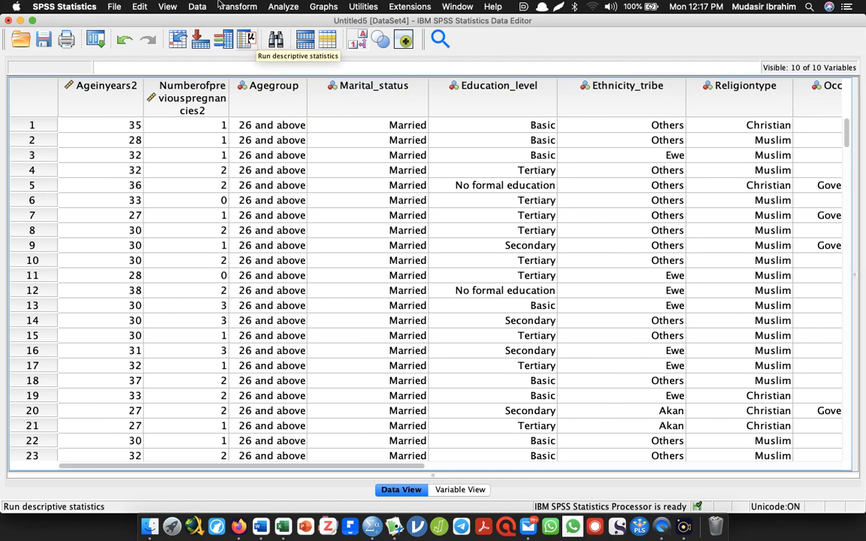
pyautogui.click(283, 6)
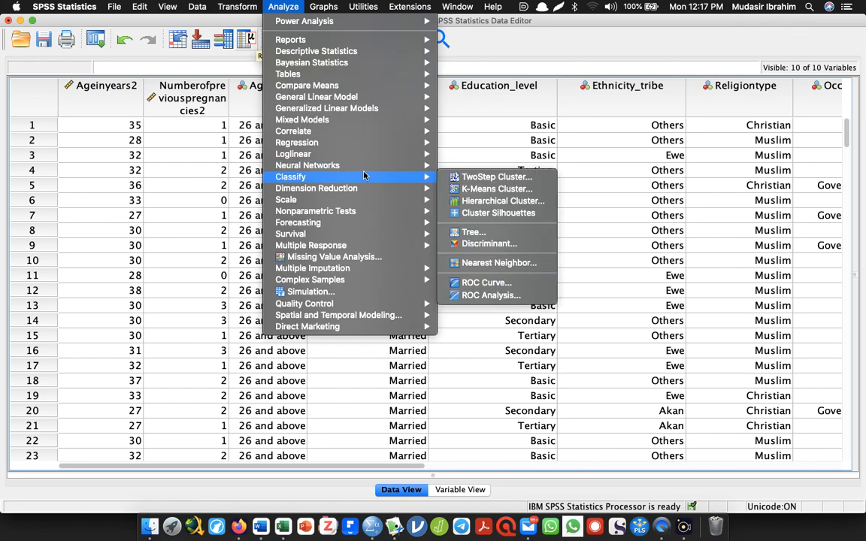
pyautogui.moveTo(339, 85)
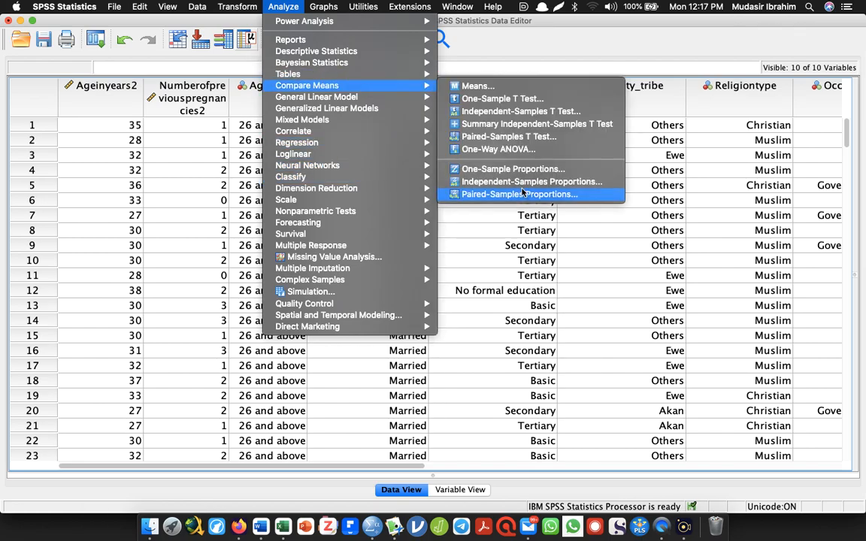
pyautogui.click(495, 150)
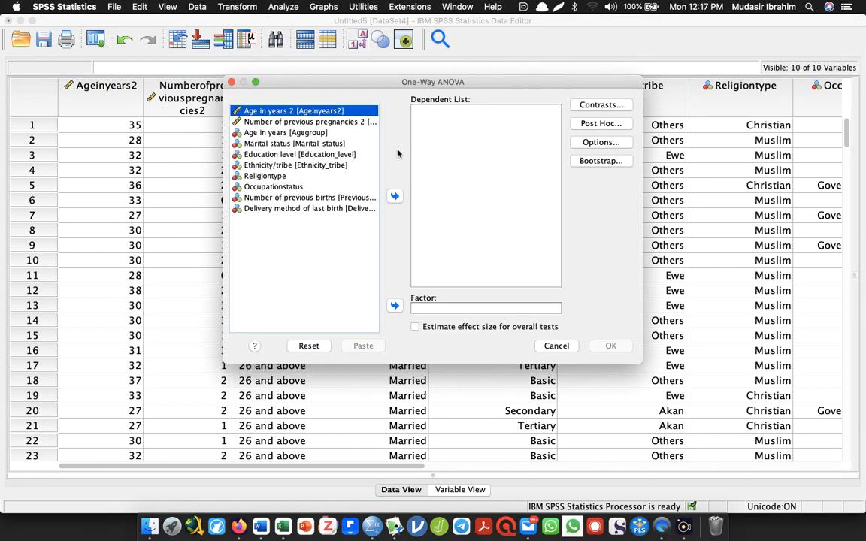
pyautogui.click(394, 196)
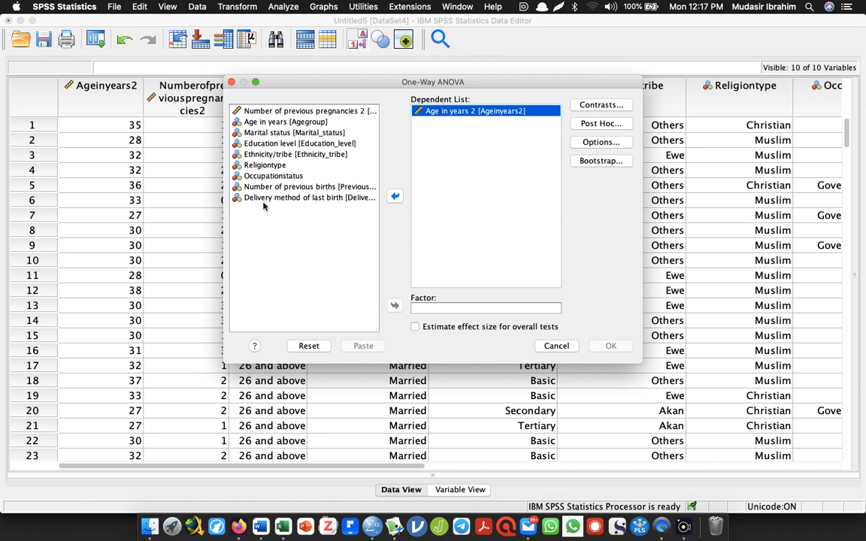
pyautogui.click(265, 121)
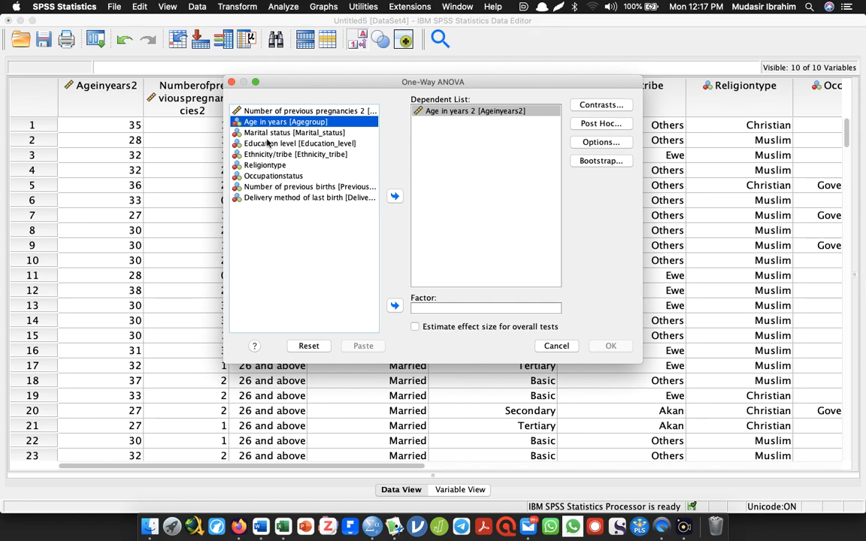
pyautogui.click(251, 144)
pyautogui.click(395, 305)
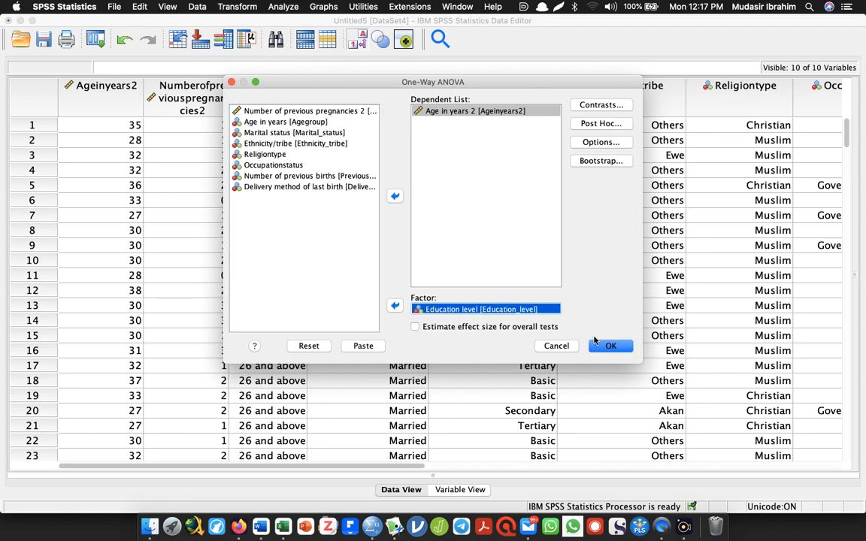
pyautogui.click(520, 328)
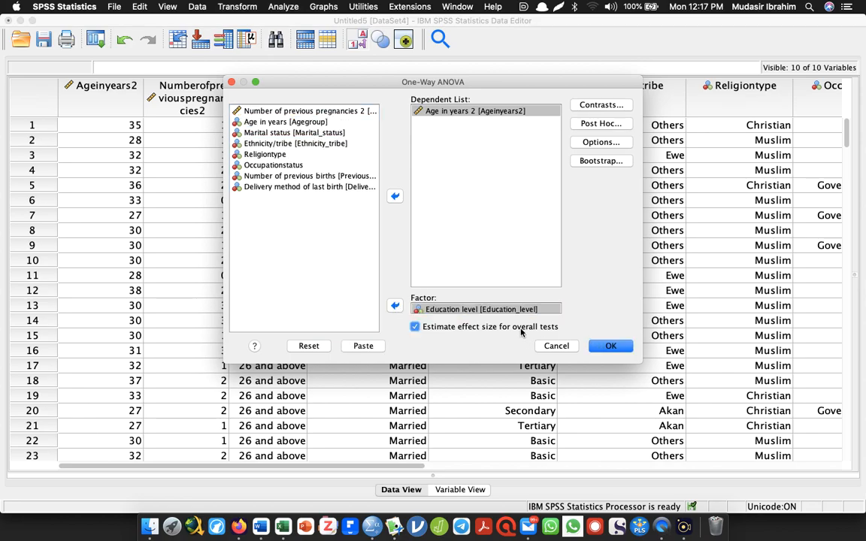
# - Add only the Tukey post hoc test, without Tukey's-b, and run the One-Way ANOVA
pyautogui.click(590, 124)
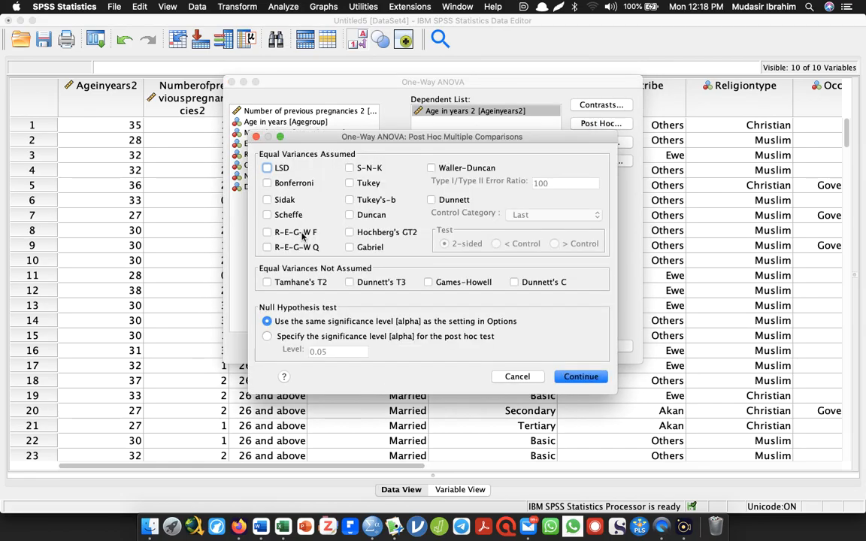
pyautogui.click(349, 200)
pyautogui.click(349, 184)
pyautogui.click(348, 200)
pyautogui.click(577, 378)
pyautogui.click(609, 347)
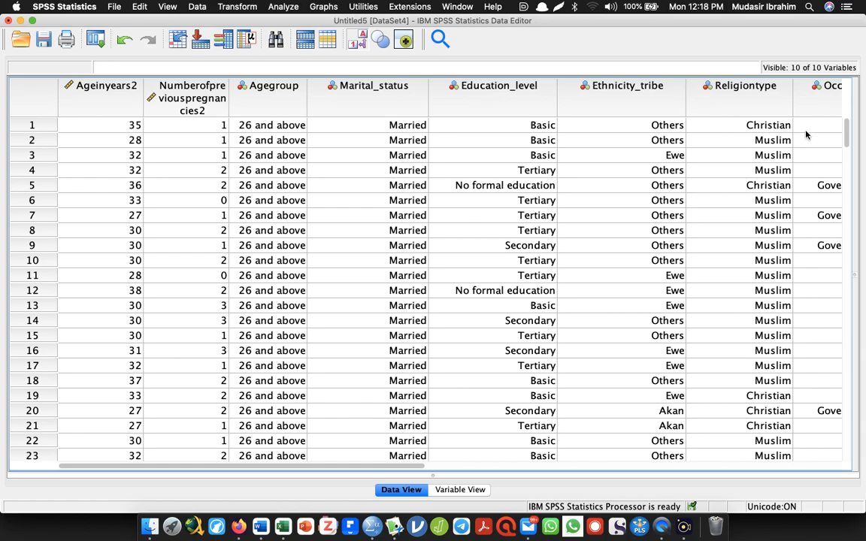
# - Switch to the output viewer and examine the ANOVA table, Tukey multiple comparisons and homogeneous subsets for Age in years 2
pyautogui.hotkey('alt', 'Tab')
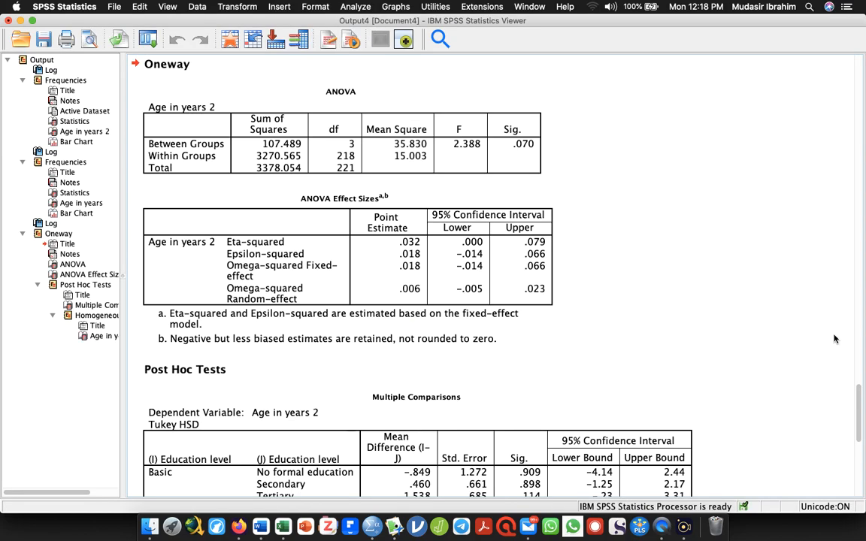
pyautogui.click(127, 135)
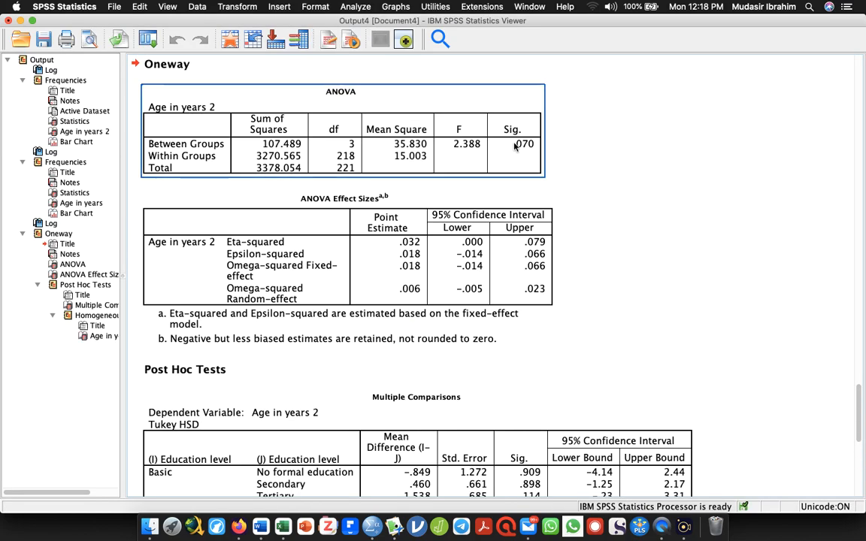
pyautogui.moveTo(859, 392); pyautogui.dragTo(824, 450)
pyautogui.scroll(5, 823, 449)
pyautogui.scroll(-3, 824, 443)
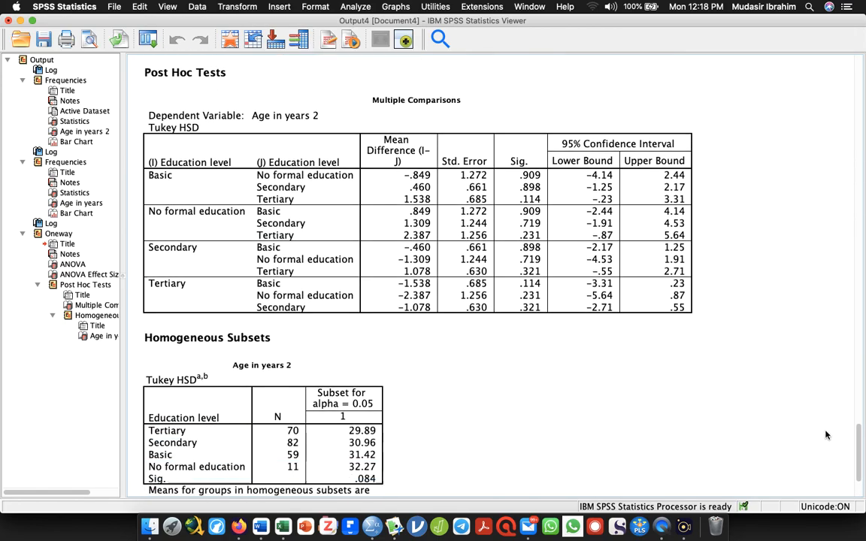
pyautogui.click(498, 155)
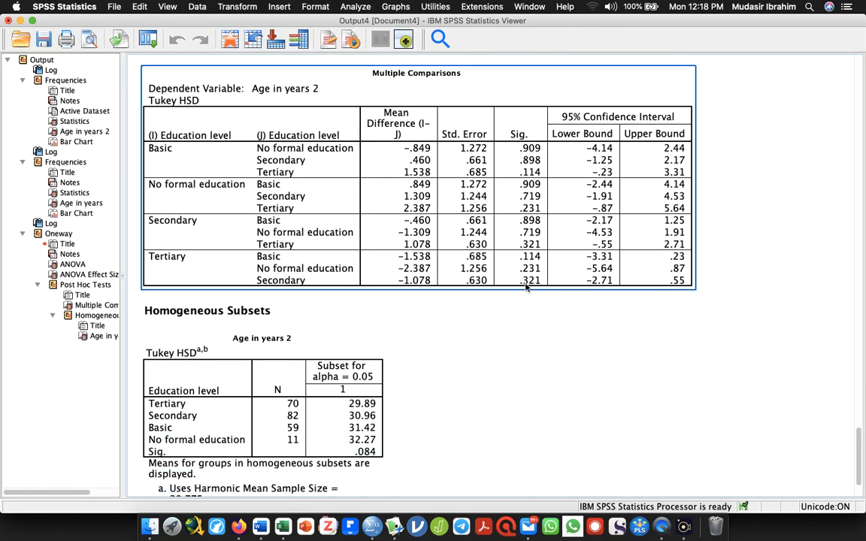
pyautogui.doubleClick(567, 146)
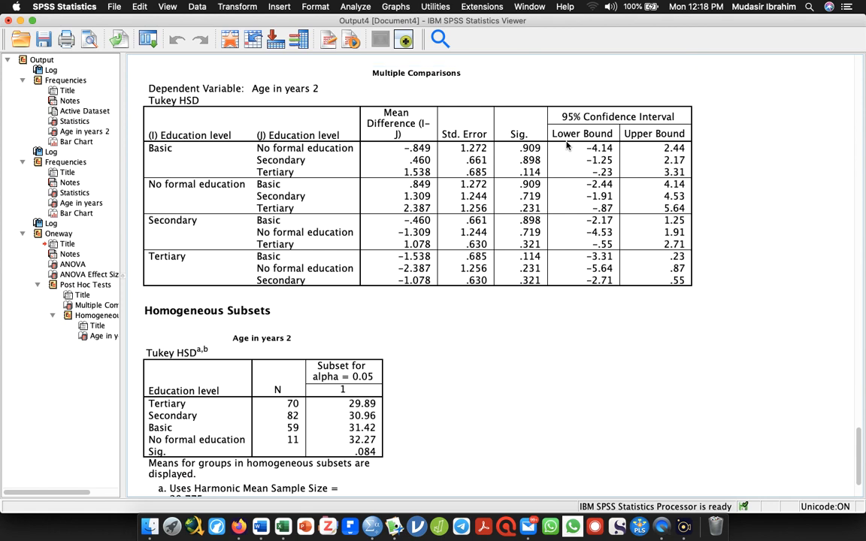